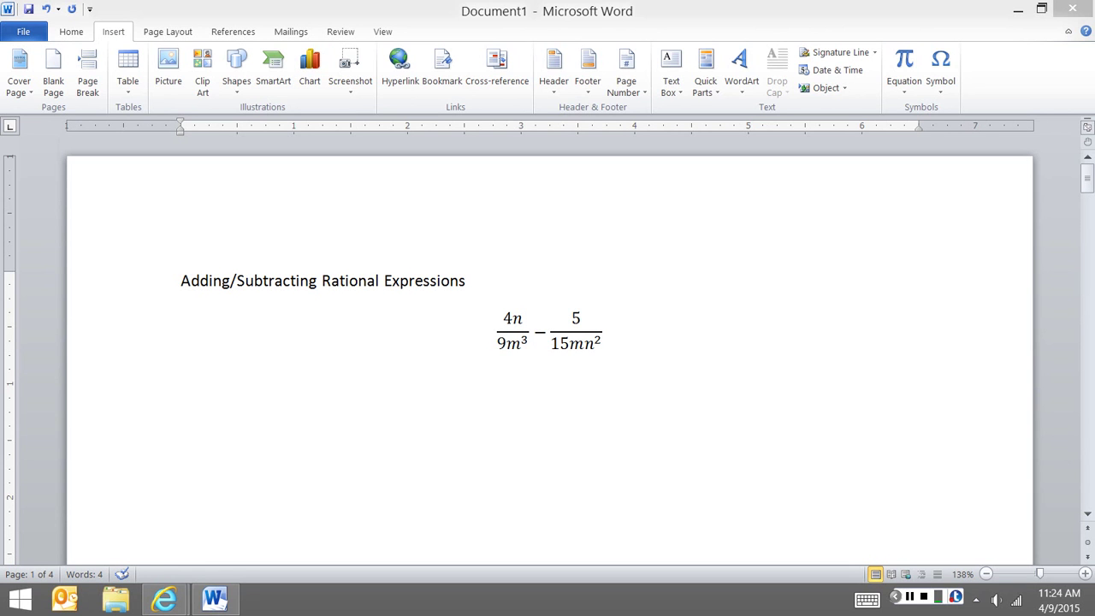
Handwrite the factorization 9m³ = 3·3m³ in thick red ink below the printed rational expression.
click(182, 379)
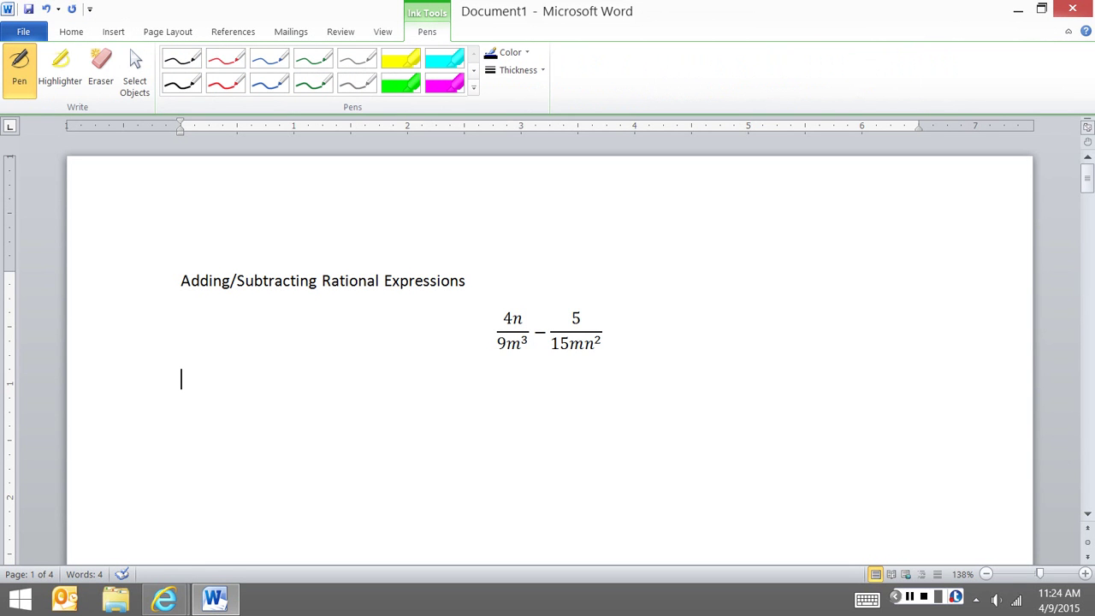
click(226, 83)
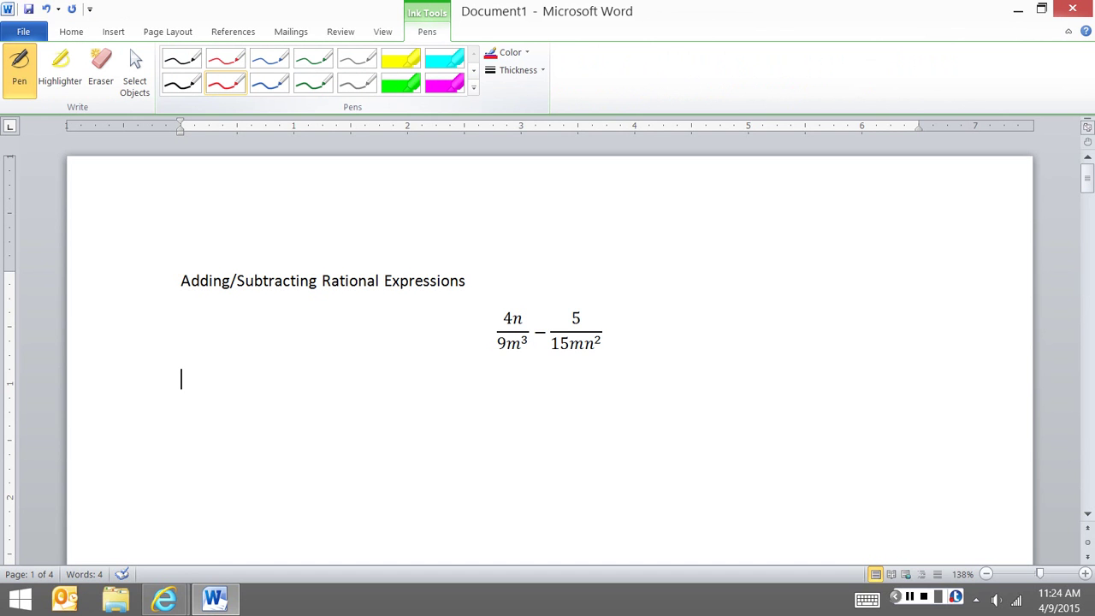
drag(224, 389, 222, 423)
drag(247, 402, 310, 417)
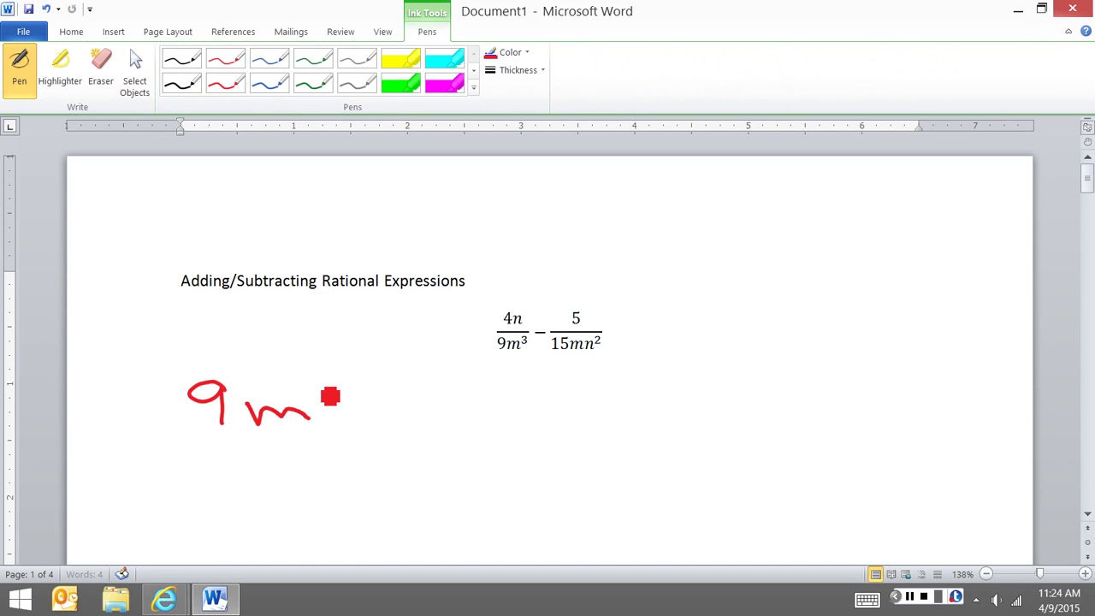
drag(299, 380, 310, 413)
drag(371, 389, 400, 388)
mouse_move(372, 412)
mouse_down()
mouse_move(431, 418)
mouse_move(517, 395)
mouse_move(508, 419)
mouse_up()
drag(548, 419, 599, 415)
drag(594, 373, 601, 414)
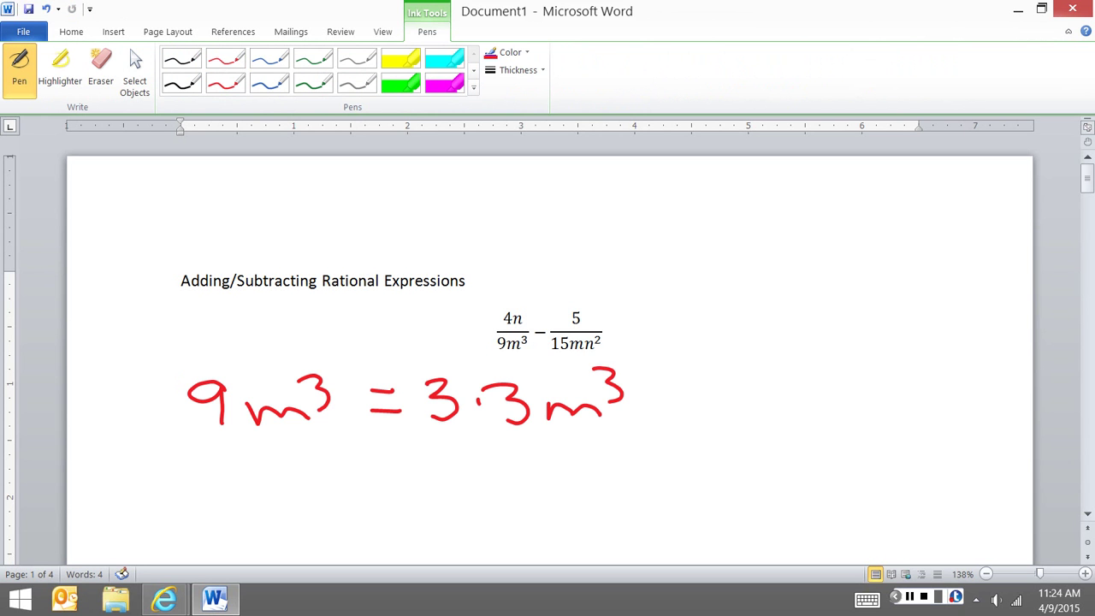
Handwrite the factorization 15mn² = 3·5mn² in red ink below the 9m³ line.
drag(177, 461, 187, 509)
drag(254, 472, 209, 507)
drag(280, 505, 334, 504)
drag(360, 503, 394, 501)
mouse_move(384, 462)
mouse_down()
mouse_move(432, 483)
mouse_move(485, 481)
mouse_up()
drag(462, 495, 537, 504)
click(588, 491)
drag(614, 467, 609, 493)
drag(615, 460, 643, 456)
mouse_move(676, 486)
mouse_down()
mouse_move(688, 476)
mouse_move(819, 484)
mouse_up()
drag(839, 429, 869, 446)
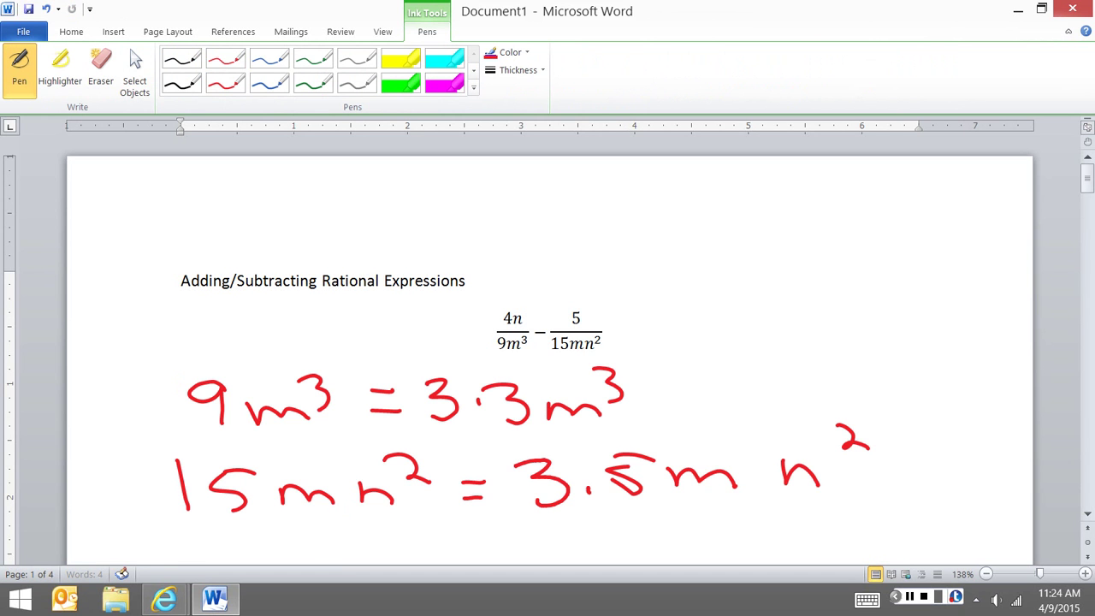
Extend the 9m³ line with its exponent form, = 3²m³, in red ink.
drag(690, 385, 712, 381)
drag(699, 406, 715, 402)
drag(734, 365, 756, 413)
mouse_move(777, 336)
mouse_down()
mouse_move(795, 364)
mouse_move(811, 359)
mouse_up()
drag(815, 389, 889, 383)
mouse_move(878, 338)
mouse_down()
mouse_move(902, 349)
mouse_move(905, 367)
mouse_up()
Mark the prime factorizations in green ink with underlines, circle the exponent 2 of 3²m³, and add a circled exponent 1 to the 3 below.
drag(1086, 178, 1086, 191)
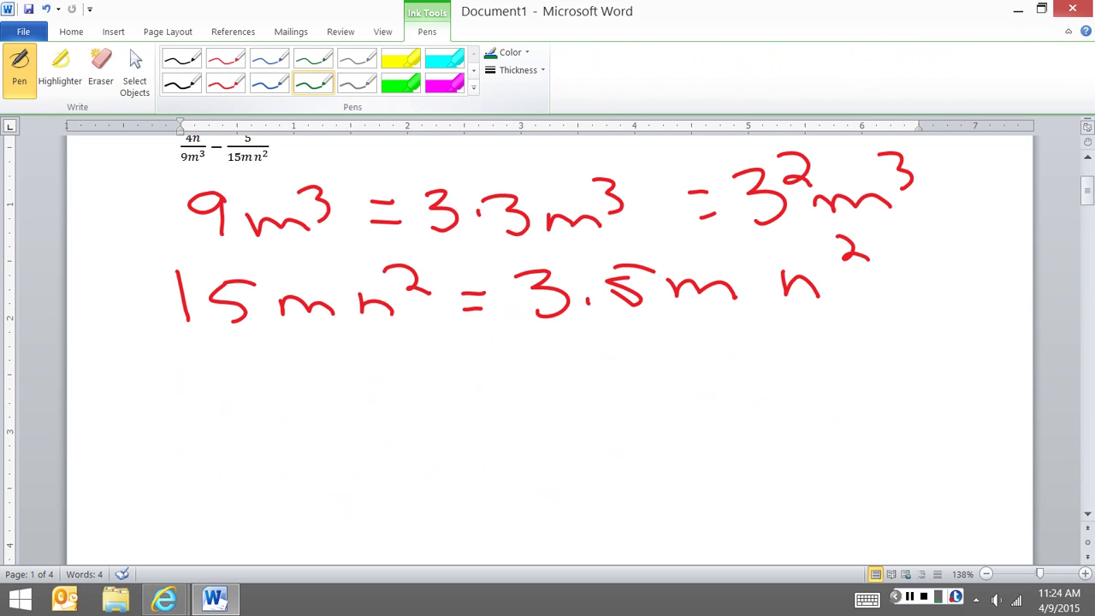
drag(503, 270, 520, 366)
drag(568, 349, 891, 345)
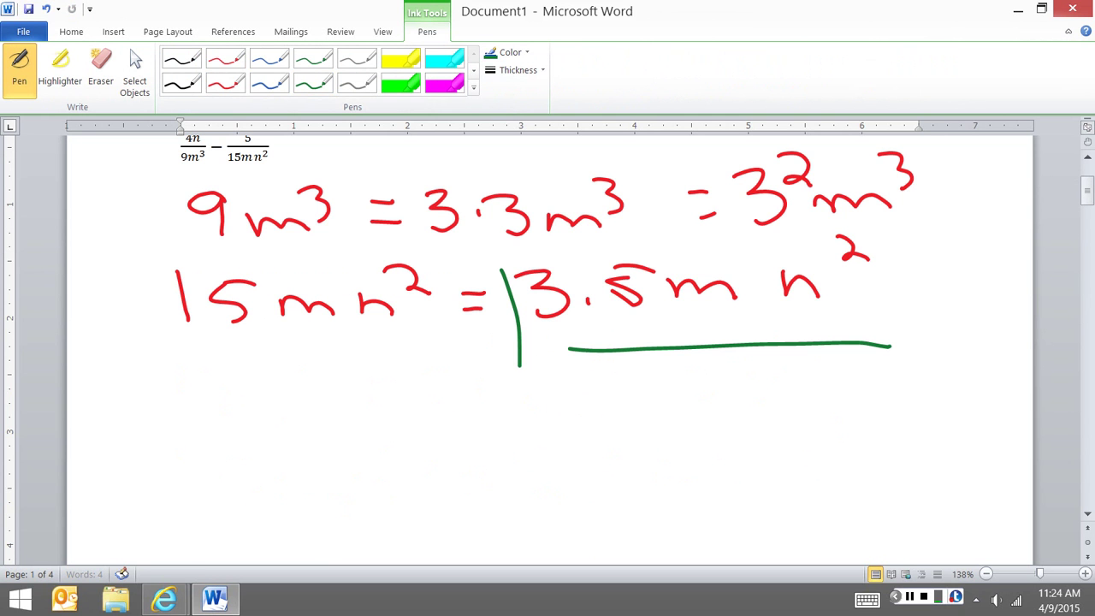
drag(740, 232, 924, 229)
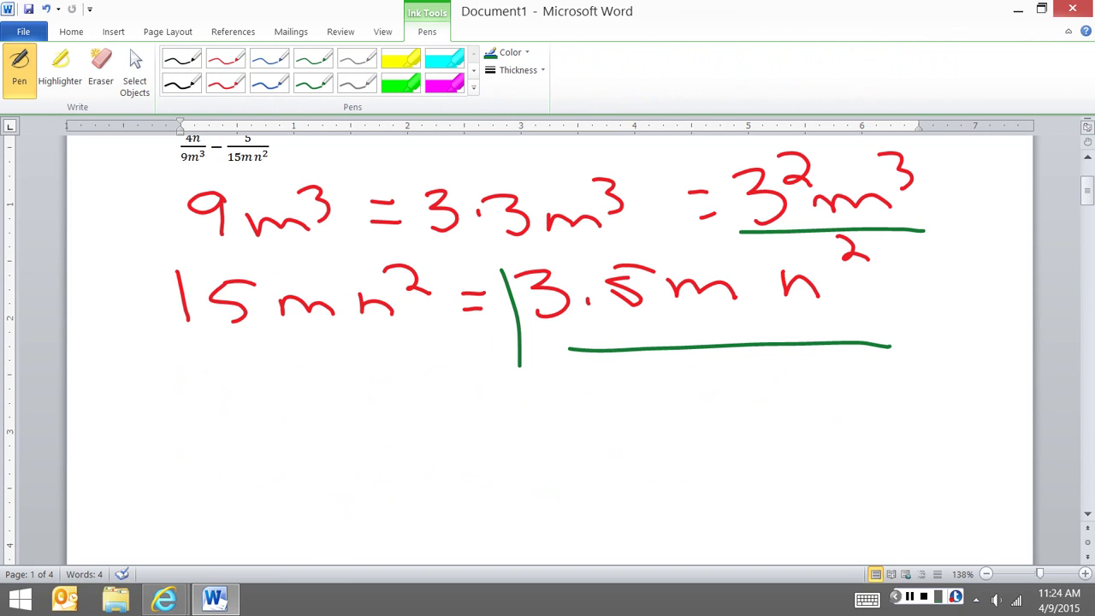
drag(769, 137, 761, 157)
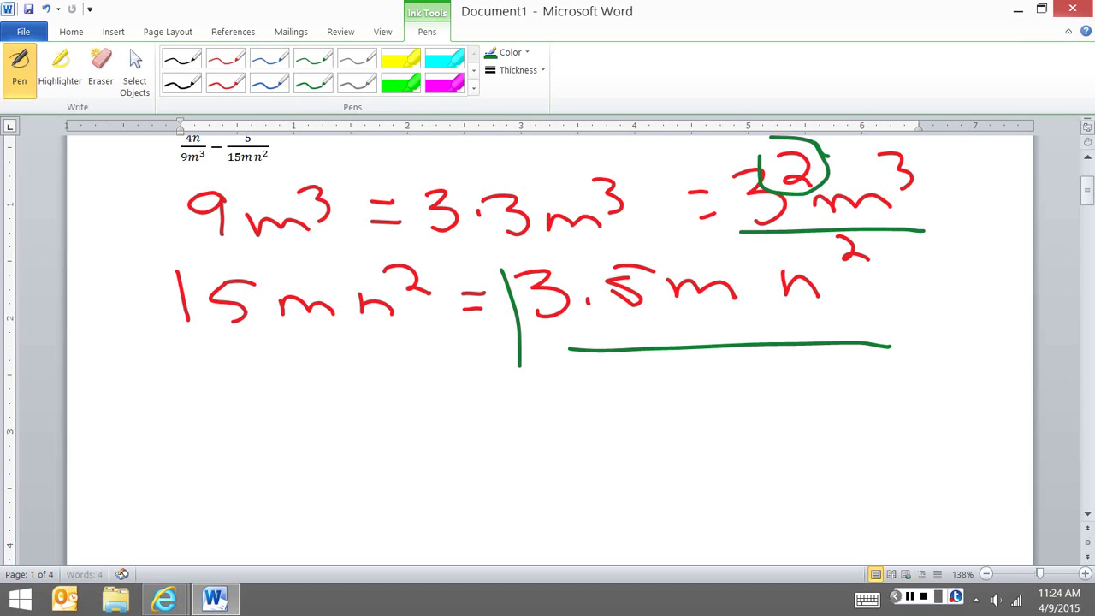
mouse_move(561, 244)
mouse_down()
mouse_move(579, 289)
mouse_move(573, 244)
mouse_up()
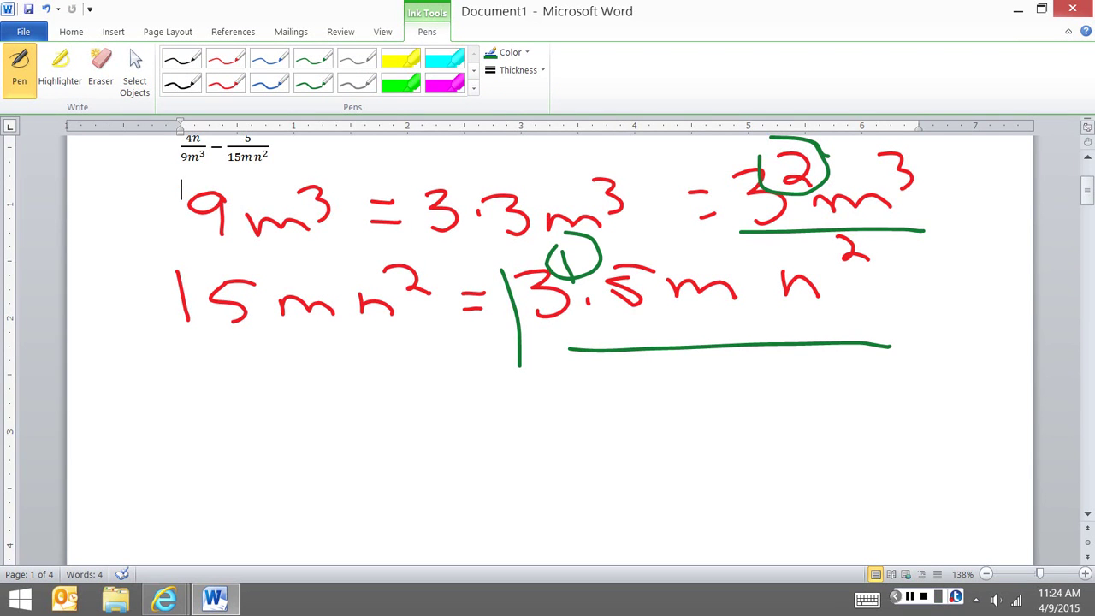
Handwrite the product 3²·5·m³n² in green ink below the factorizations, circling the factor 5 in the 15mn² line.
drag(359, 409, 370, 399)
drag(332, 438, 336, 494)
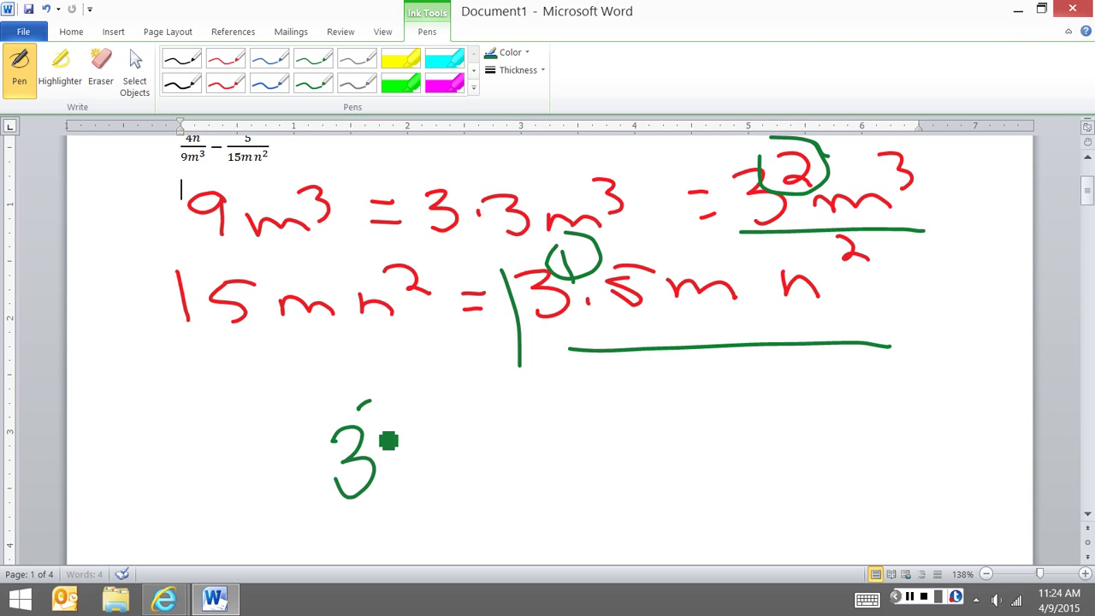
drag(371, 399, 403, 432)
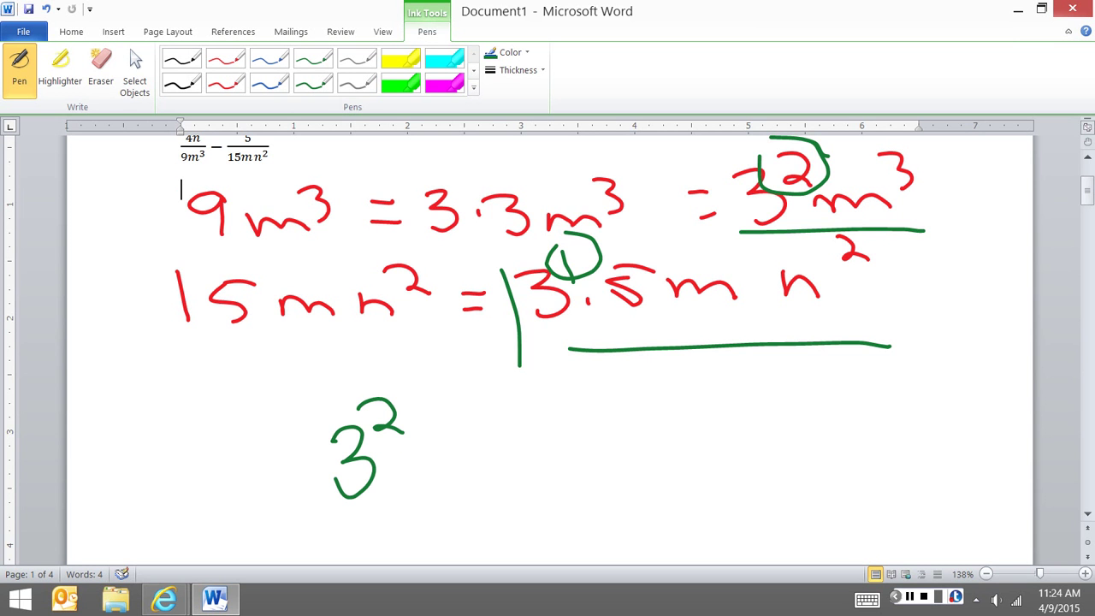
drag(638, 274, 631, 272)
drag(618, 250, 632, 245)
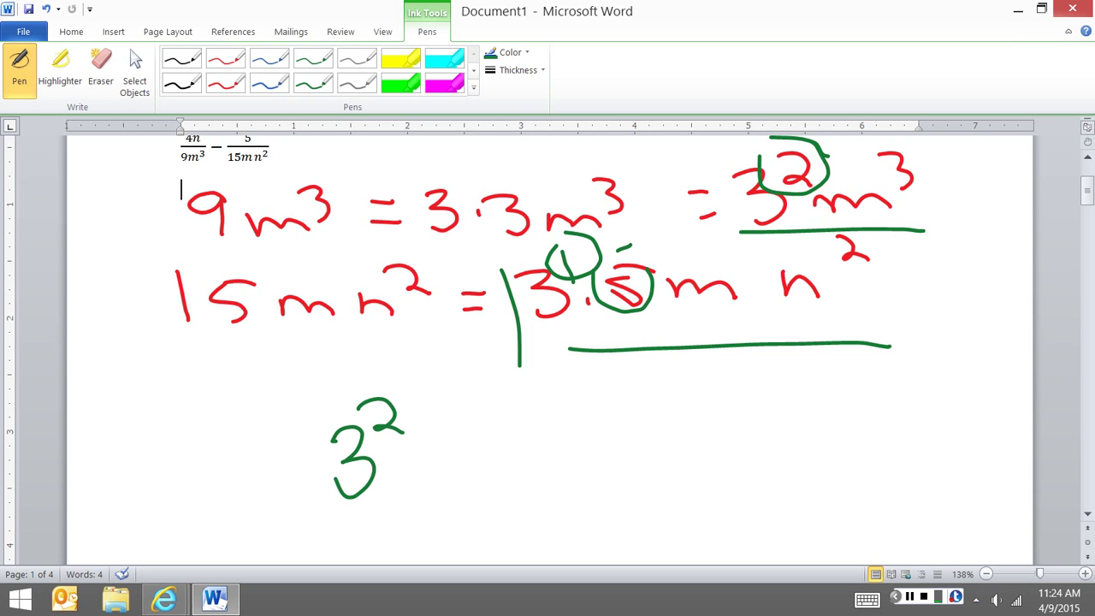
click(403, 473)
mouse_move(431, 433)
mouse_down()
mouse_move(453, 462)
mouse_move(428, 503)
mouse_up()
drag(430, 432, 465, 431)
click(487, 469)
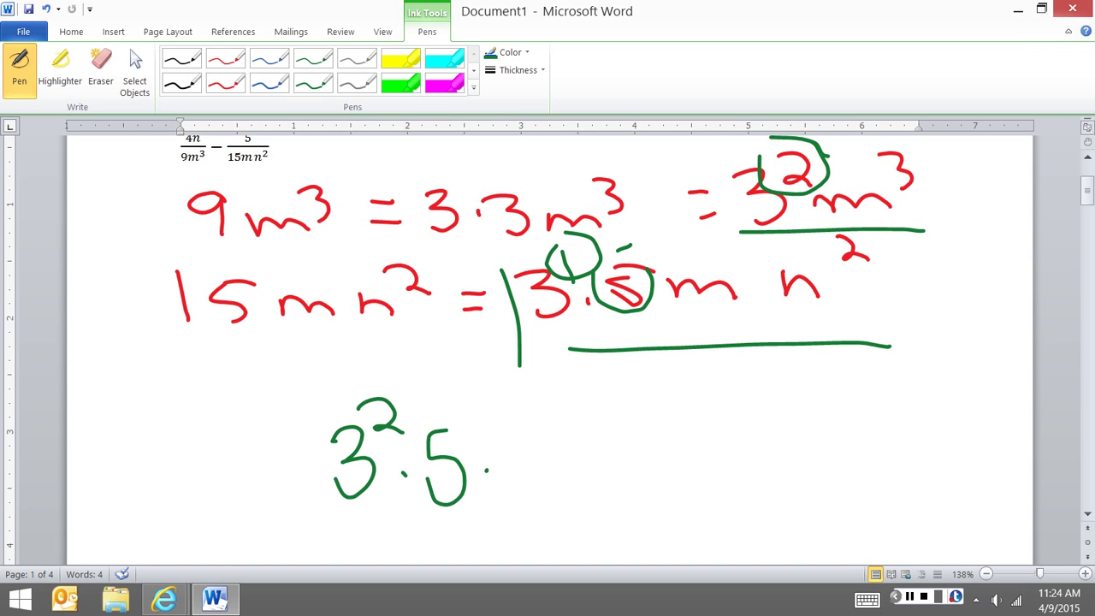
drag(518, 484, 580, 470)
mouse_move(565, 400)
mouse_down()
mouse_move(641, 470)
mouse_move(672, 469)
mouse_up()
drag(661, 411, 706, 421)
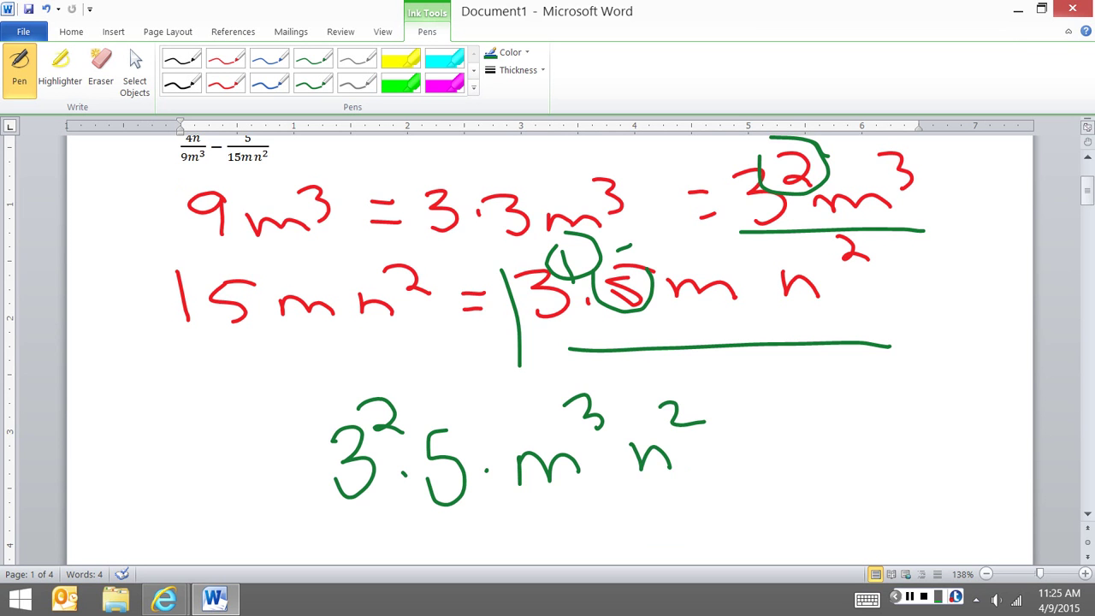
Handwrite "LCD: 45m³n²" in green ink below the factored product.
scroll(548, 343, down, 3)
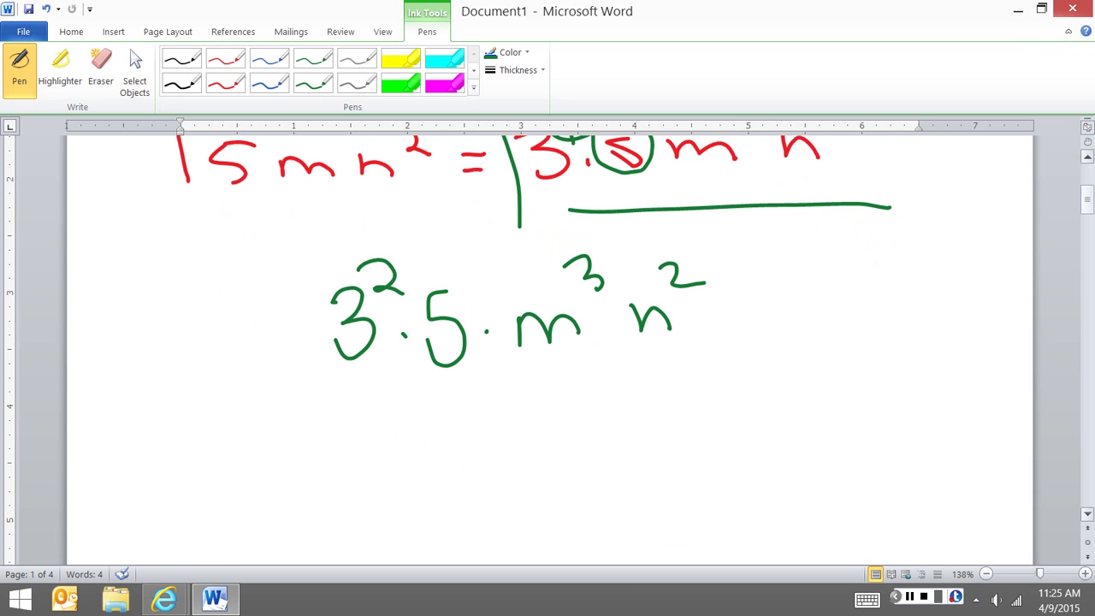
drag(408, 398, 438, 424)
drag(432, 395, 435, 462)
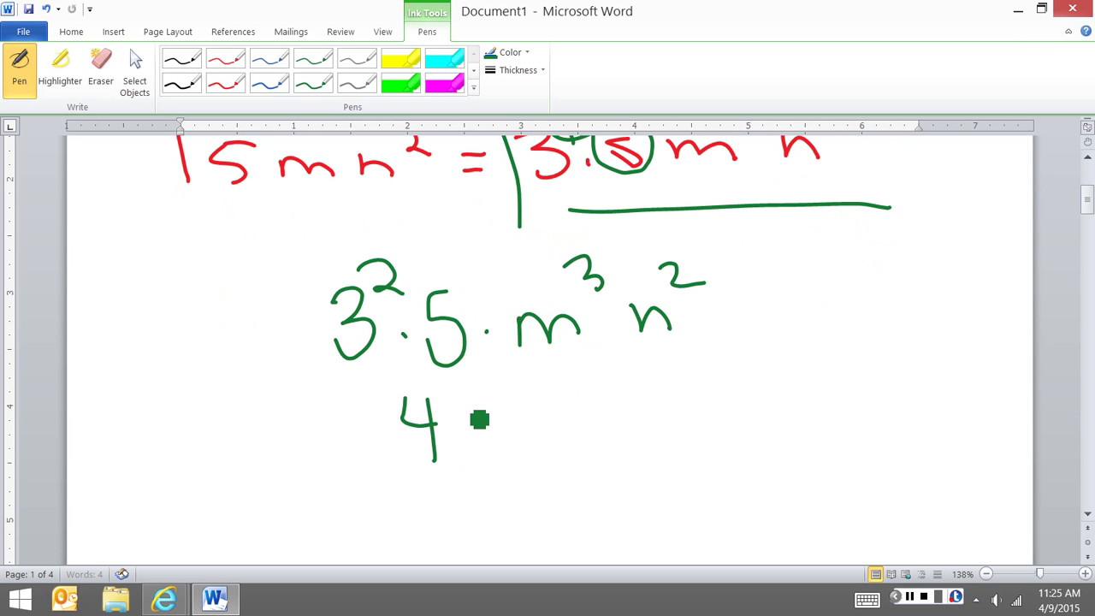
drag(489, 385, 462, 446)
drag(509, 441, 563, 436)
drag(557, 368, 561, 400)
mouse_move(613, 411)
mouse_down()
mouse_move(616, 432)
mouse_move(650, 430)
mouse_up()
drag(671, 373, 701, 407)
drag(235, 396, 282, 443)
mouse_move(283, 421)
mouse_down()
mouse_move(312, 411)
mouse_move(288, 443)
mouse_up()
drag(301, 403, 318, 449)
click(356, 446)
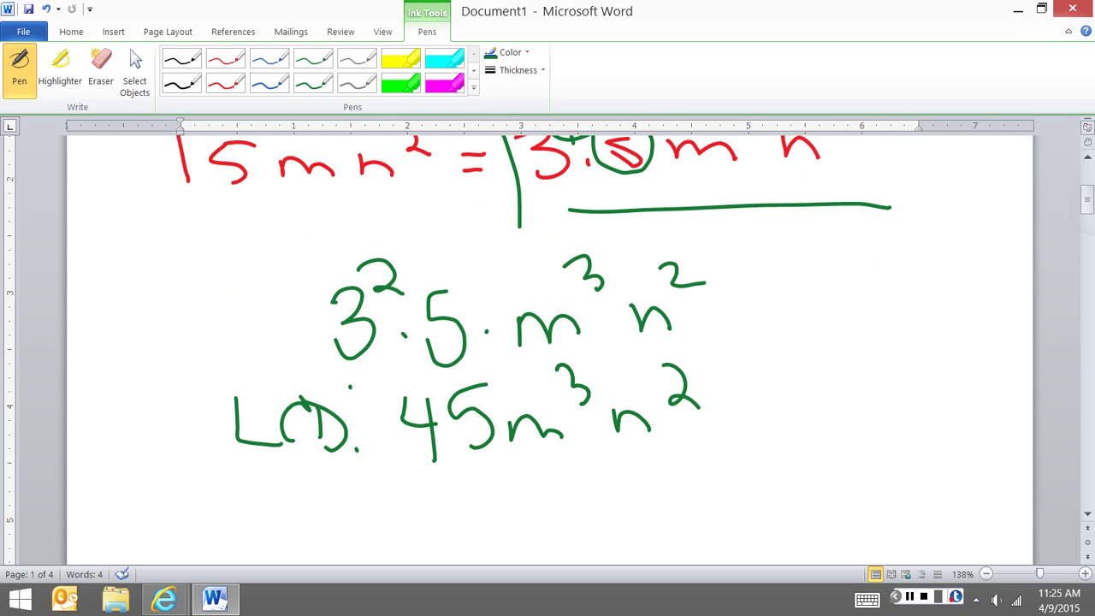
Underline the denominators 9m³ and 15mn² in green ink and rewrite 9m³ below the LCD.
scroll(547, 342, up, 5)
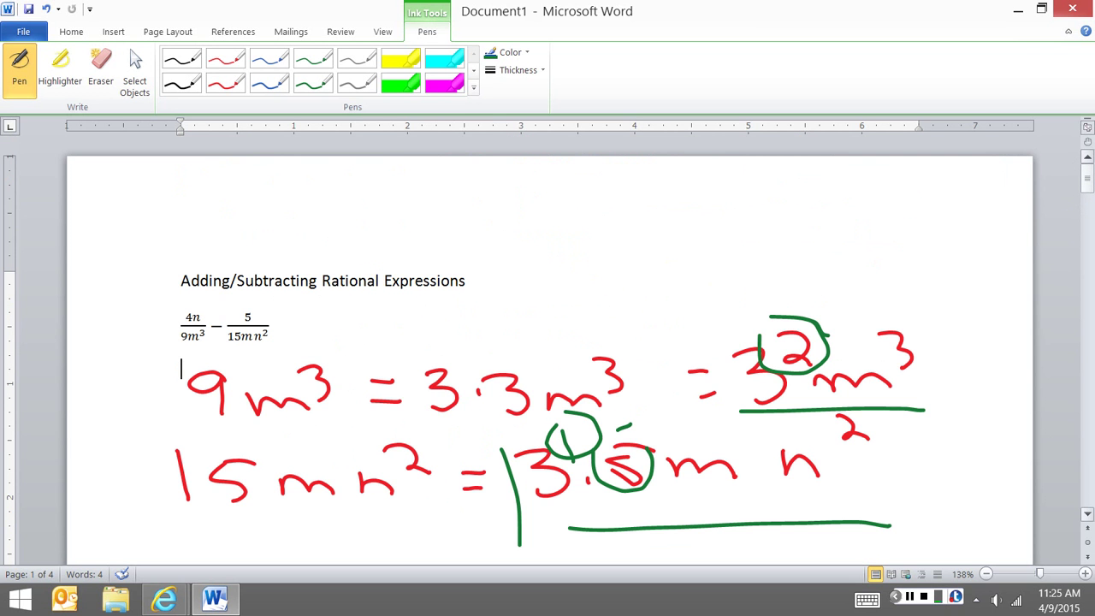
drag(212, 425, 323, 423)
drag(187, 531, 390, 509)
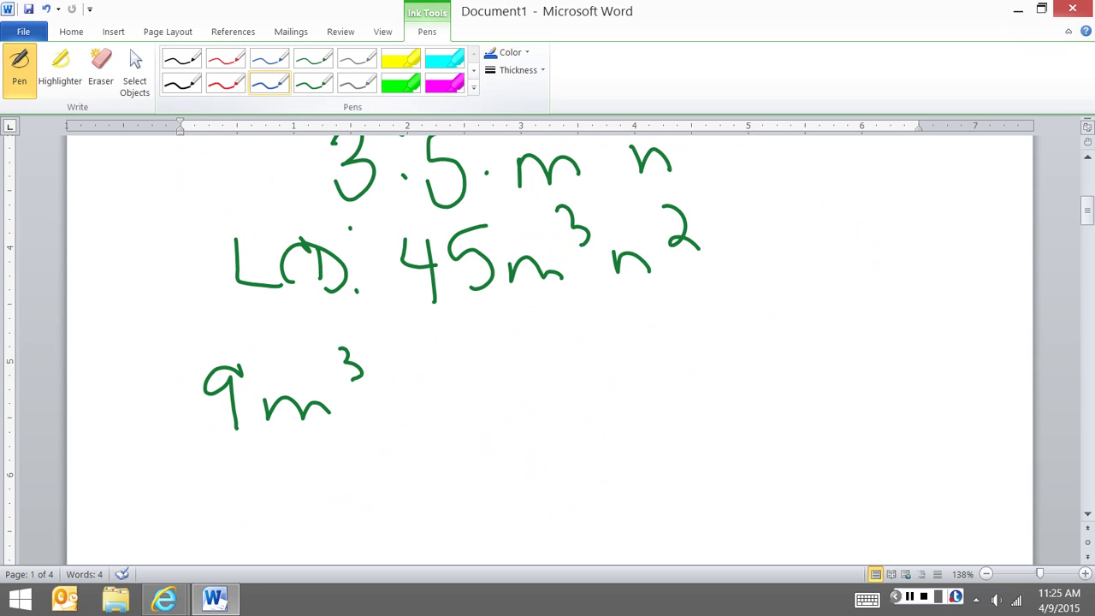
Handwrite the multiplier (5n²) in blue ink beside the green 9m³.
drag(462, 350, 443, 423)
drag(528, 349, 515, 416)
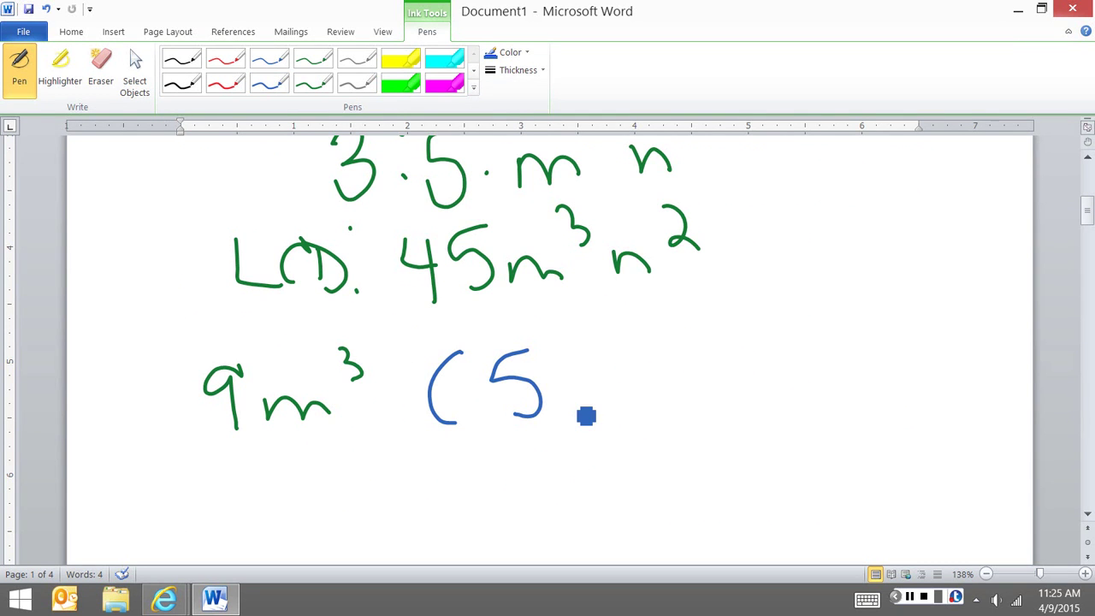
drag(565, 385, 614, 396)
drag(608, 345, 644, 363)
drag(659, 328, 666, 414)
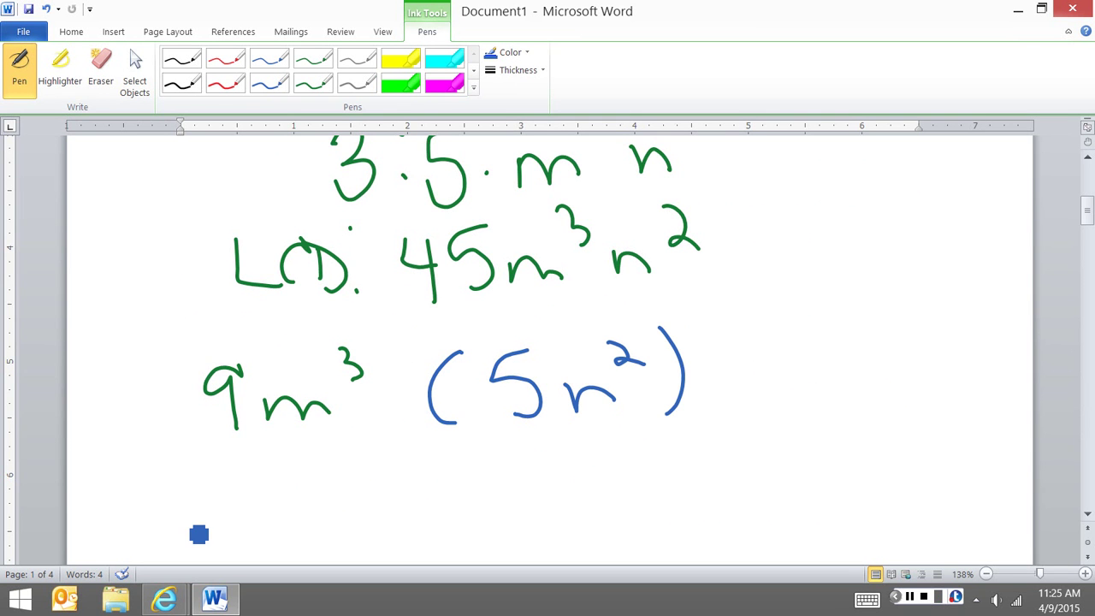
Handwrite 15mn²(3m²) in blue ink below the 9m³(5n²) line.
drag(179, 479, 186, 523)
drag(226, 472, 213, 517)
mouse_move(226, 470)
mouse_down()
mouse_move(260, 467)
mouse_move(351, 517)
mouse_up()
drag(365, 500, 399, 513)
drag(383, 462, 432, 481)
drag(499, 438, 509, 519)
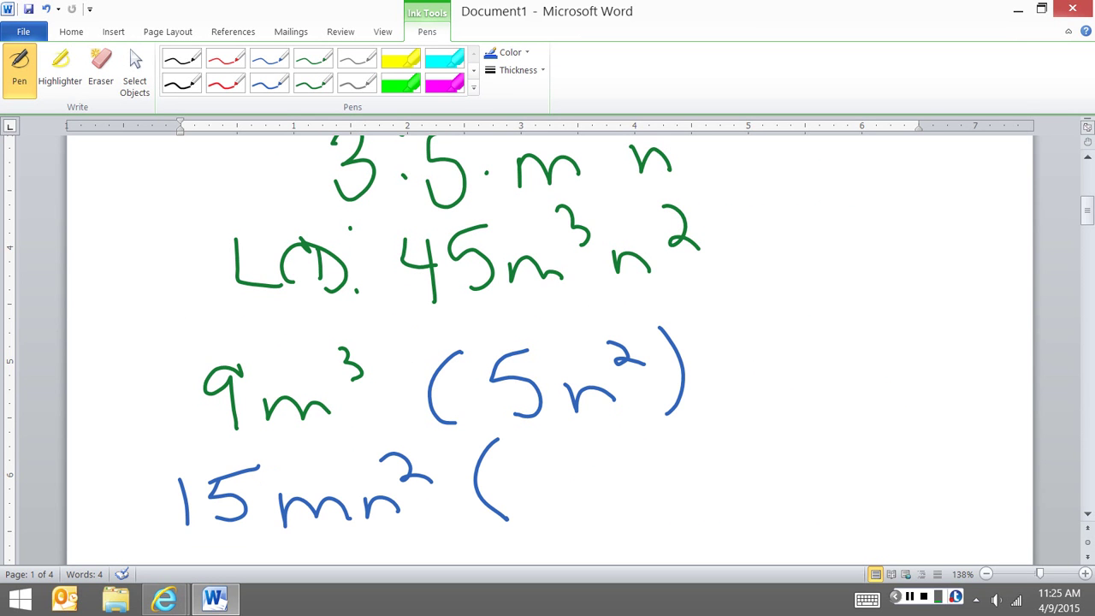
drag(519, 457, 556, 509)
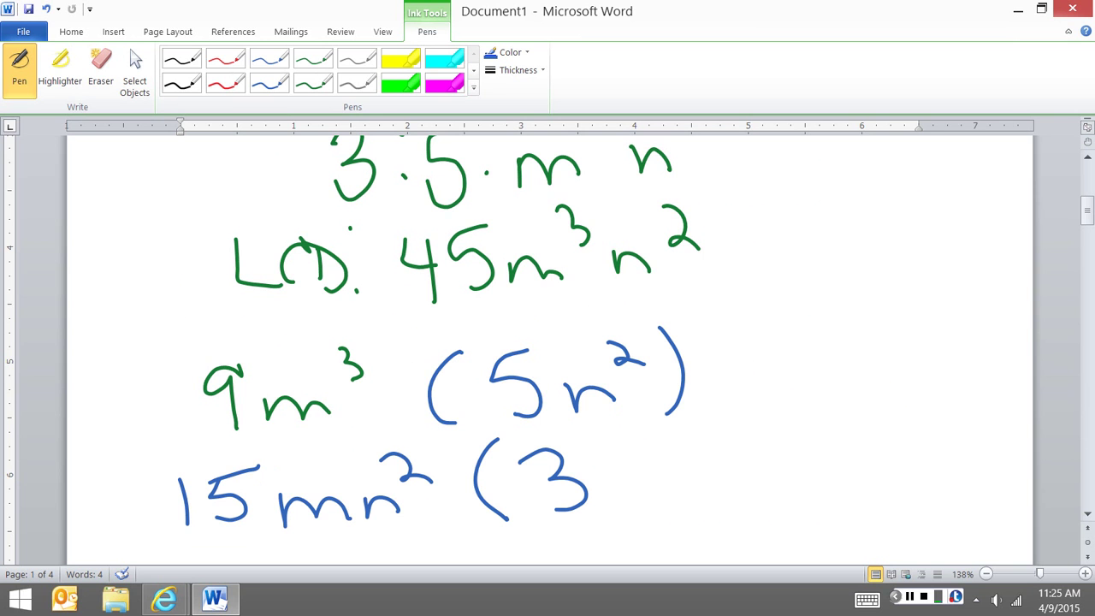
mouse_move(604, 478)
mouse_down()
mouse_move(618, 501)
mouse_move(689, 492)
mouse_up()
drag(666, 435, 712, 459)
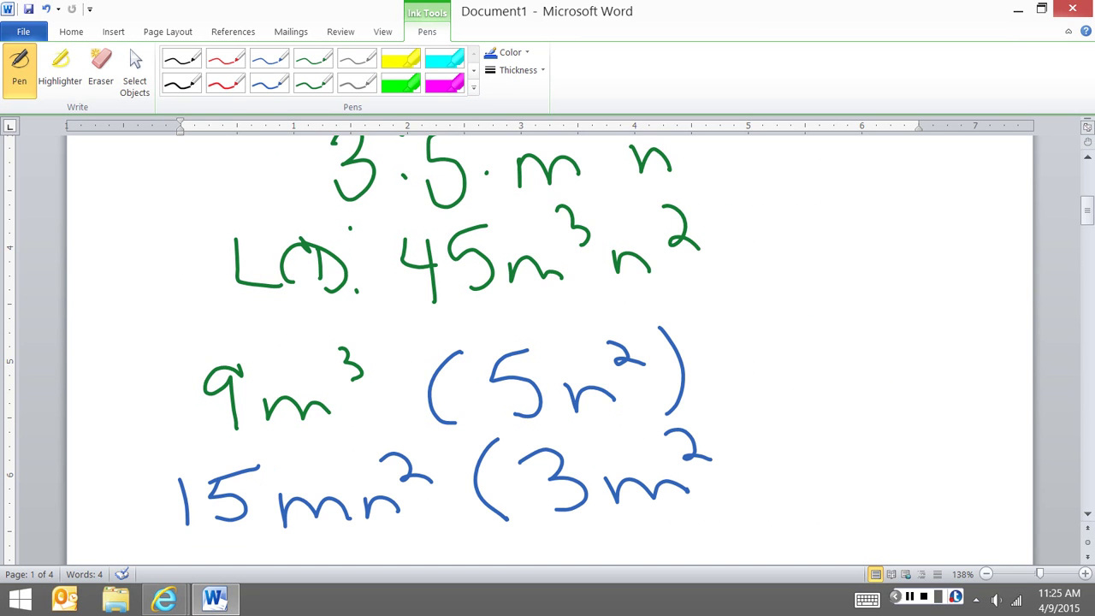
drag(721, 404, 734, 510)
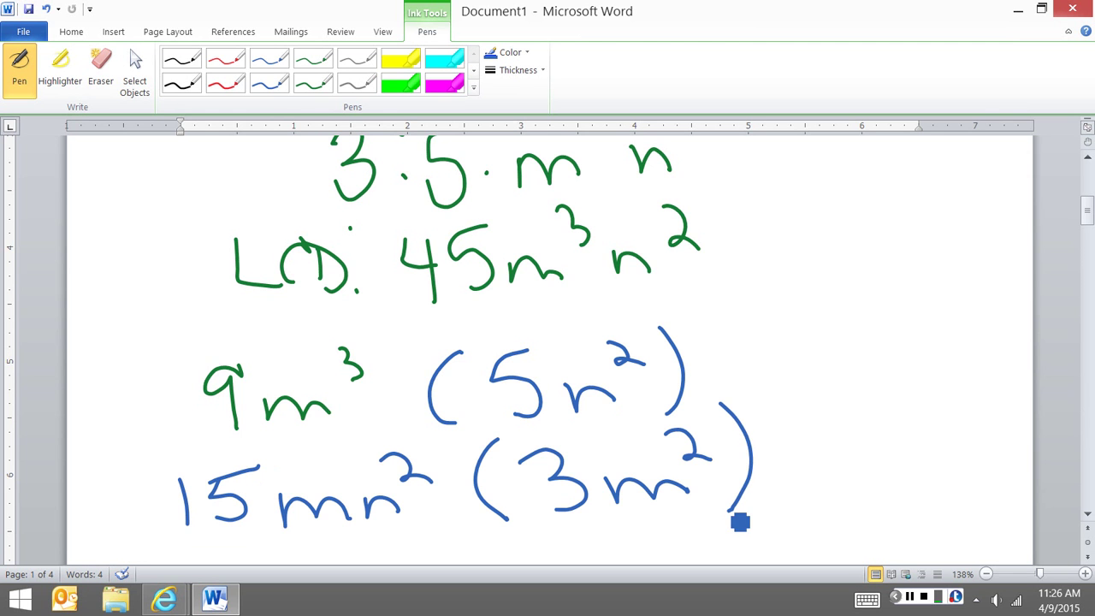
Handwrite the fraction 4n/9m³ followed by a minus sign in red ink below the blue multipliers.
mouse_move(1086, 211)
mouse_down()
mouse_move(1086, 235)
mouse_move(1087, 224)
mouse_up()
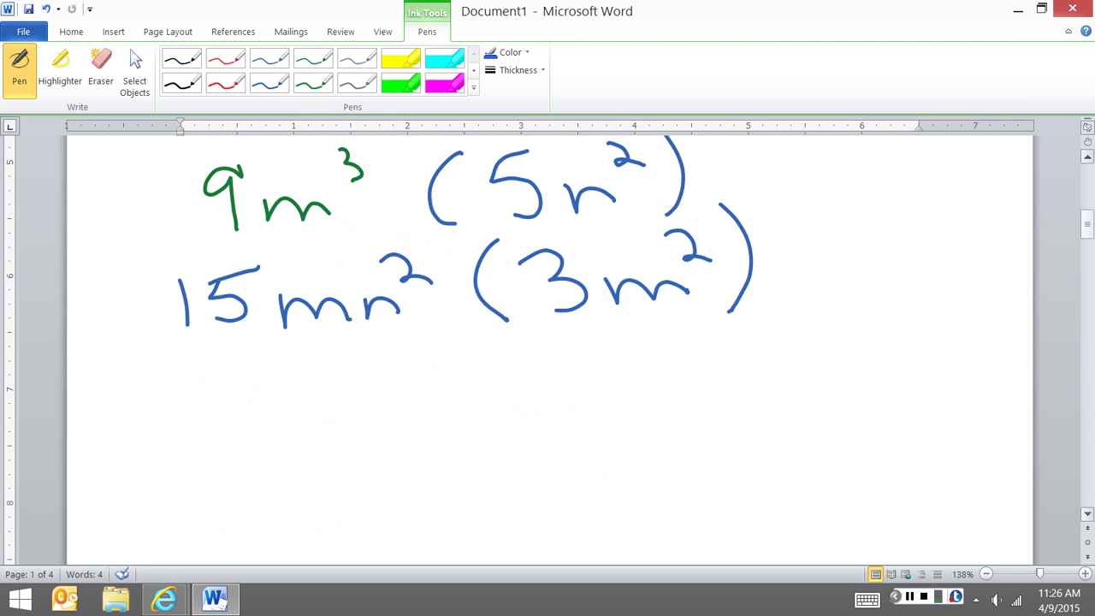
click(226, 83)
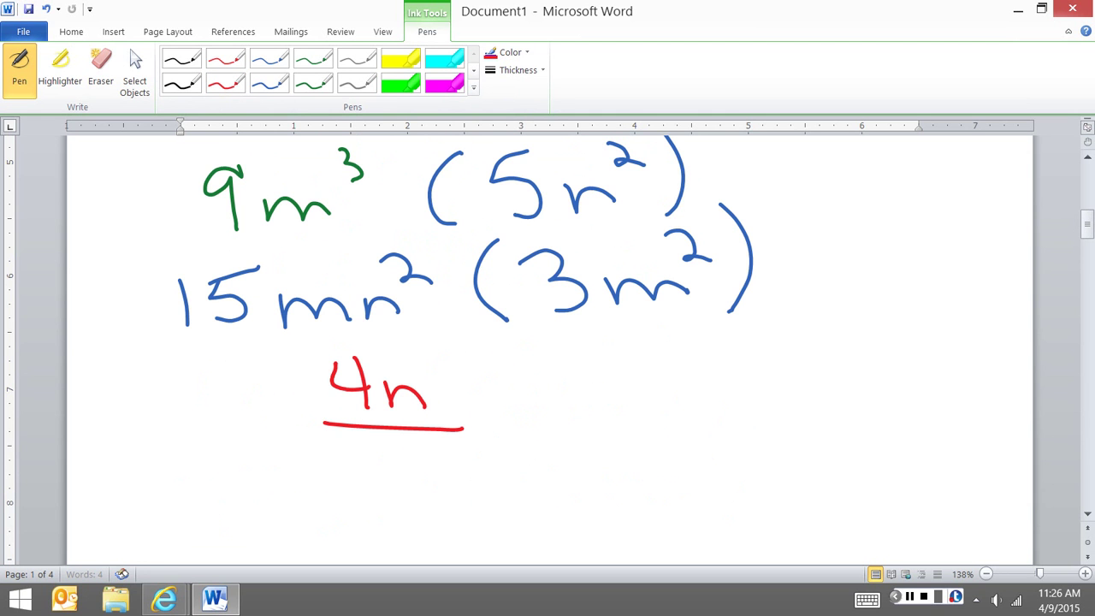
drag(342, 462, 341, 506)
drag(363, 481, 417, 507)
drag(408, 463, 412, 493)
drag(501, 442, 537, 444)
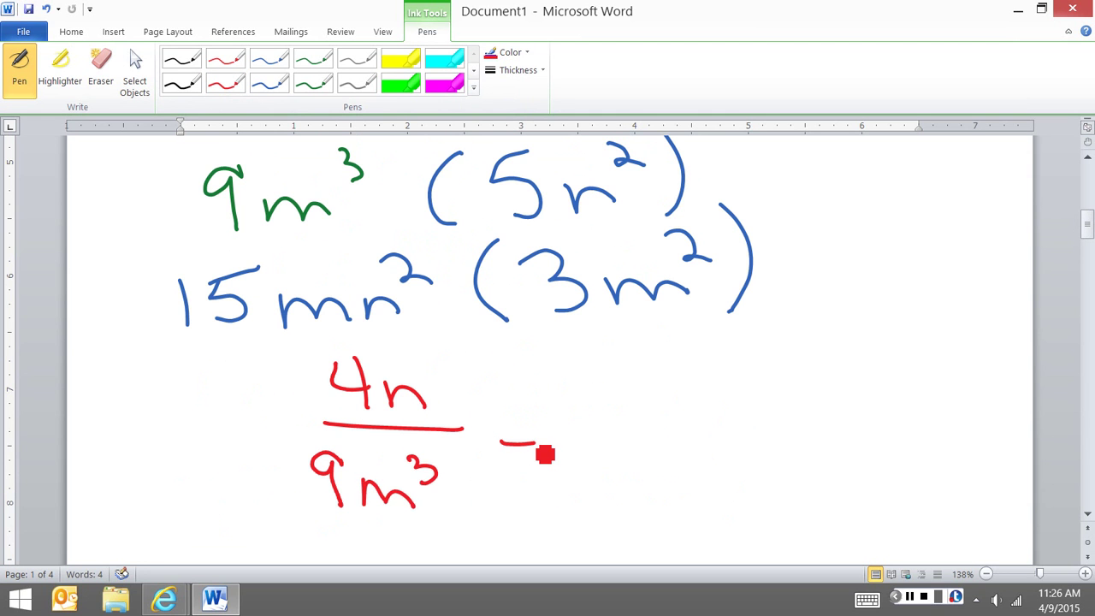
Handwrite the second fraction, 5/15mn², in red ink after the minus sign.
drag(666, 350, 661, 397)
drag(668, 349, 706, 347)
drag(611, 415, 780, 413)
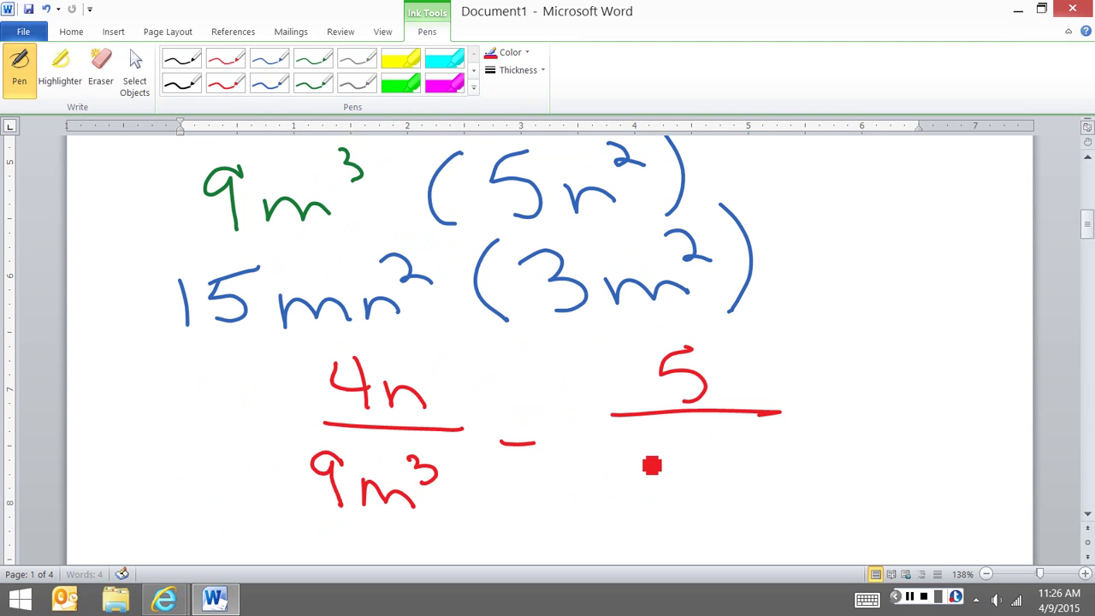
drag(603, 451, 613, 495)
drag(652, 443, 636, 487)
drag(654, 442, 670, 440)
drag(684, 466, 768, 481)
mouse_move(779, 457)
mouse_down()
mouse_move(781, 467)
mouse_move(809, 469)
mouse_up()
drag(807, 420, 841, 445)
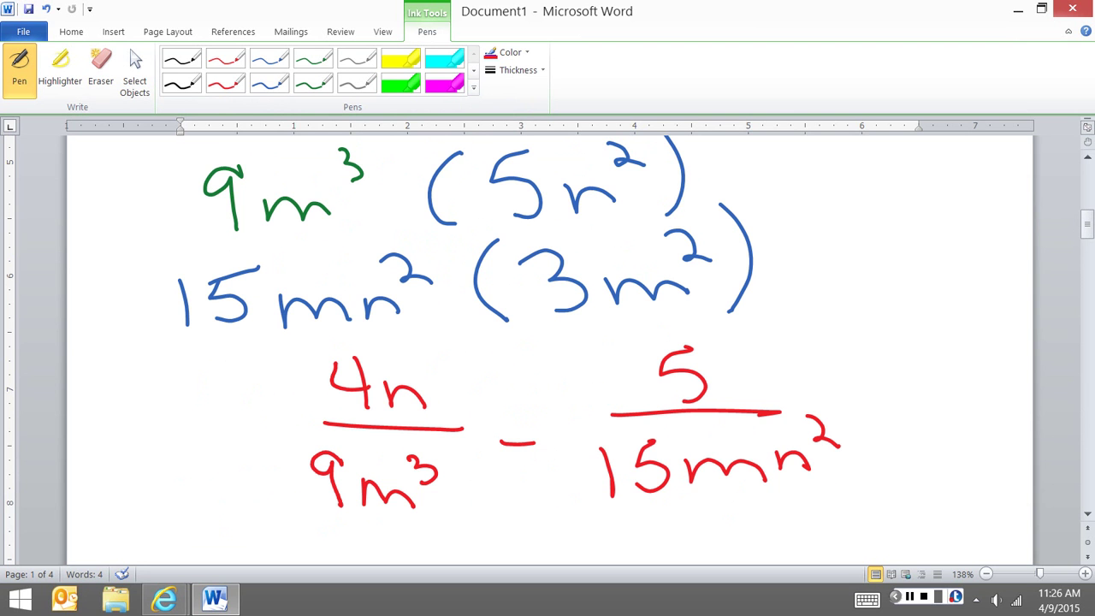
Insert the parenthesized multiplier (5n²/5n²) in red ink after the fraction 4n/9m³.
drag(484, 350, 489, 502)
drag(485, 352, 481, 409)
drag(486, 349, 513, 346)
drag(516, 381, 548, 407)
mouse_move(558, 355)
mouse_down()
mouse_move(563, 387)
mouse_move(578, 385)
mouse_up()
drag(468, 425, 575, 417)
drag(505, 441, 488, 487)
mouse_move(525, 467)
mouse_down()
mouse_move(527, 483)
mouse_move(547, 481)
mouse_up()
drag(555, 445, 579, 442)
drag(580, 358, 573, 505)
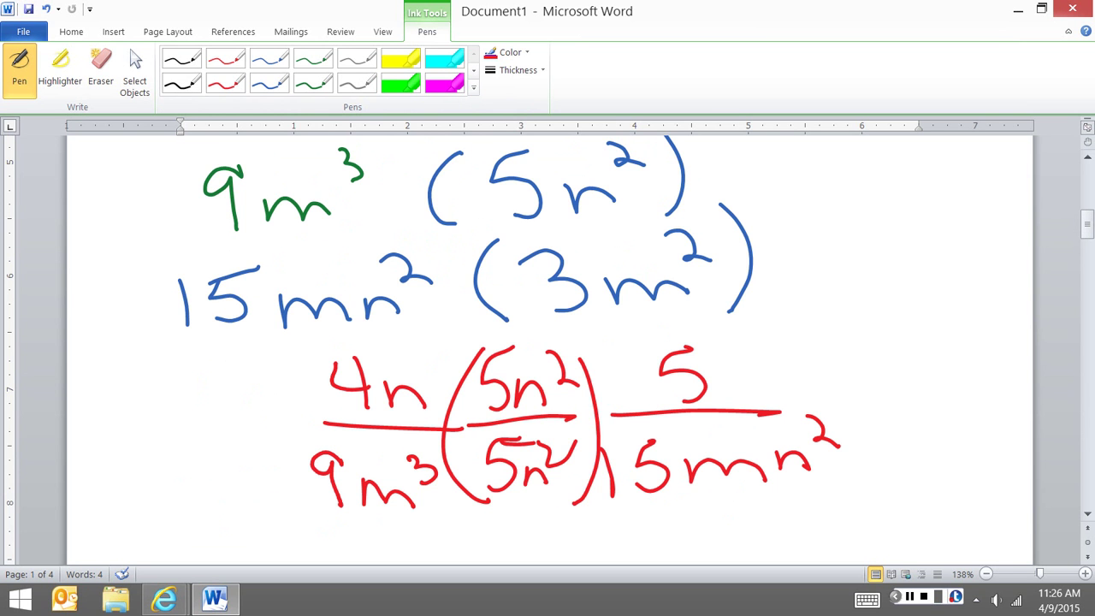
Add the parenthesized multiplier (3m²/3m²) in red ink after the fraction 5/15mn².
drag(876, 327, 895, 491)
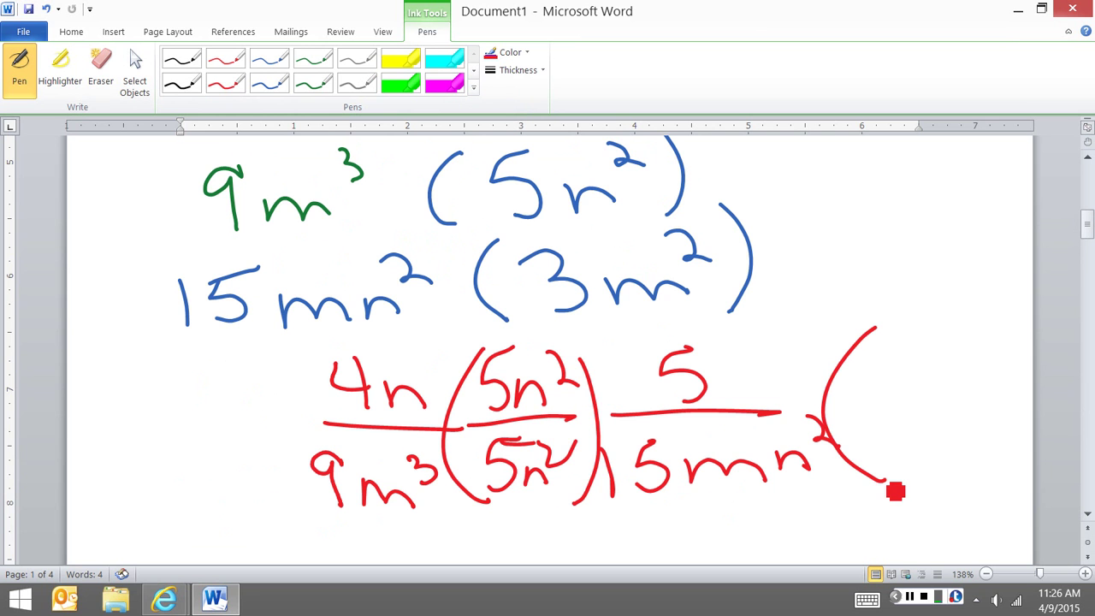
drag(897, 341, 895, 393)
drag(919, 363, 969, 389)
drag(970, 341, 994, 363)
drag(871, 419, 987, 414)
drag(890, 438, 964, 472)
drag(974, 436, 997, 454)
drag(979, 322, 991, 484)
Handwrite the numerator 20n³ with a fraction bar beneath it in red ink on the blank second page.
drag(1086, 223, 1087, 259)
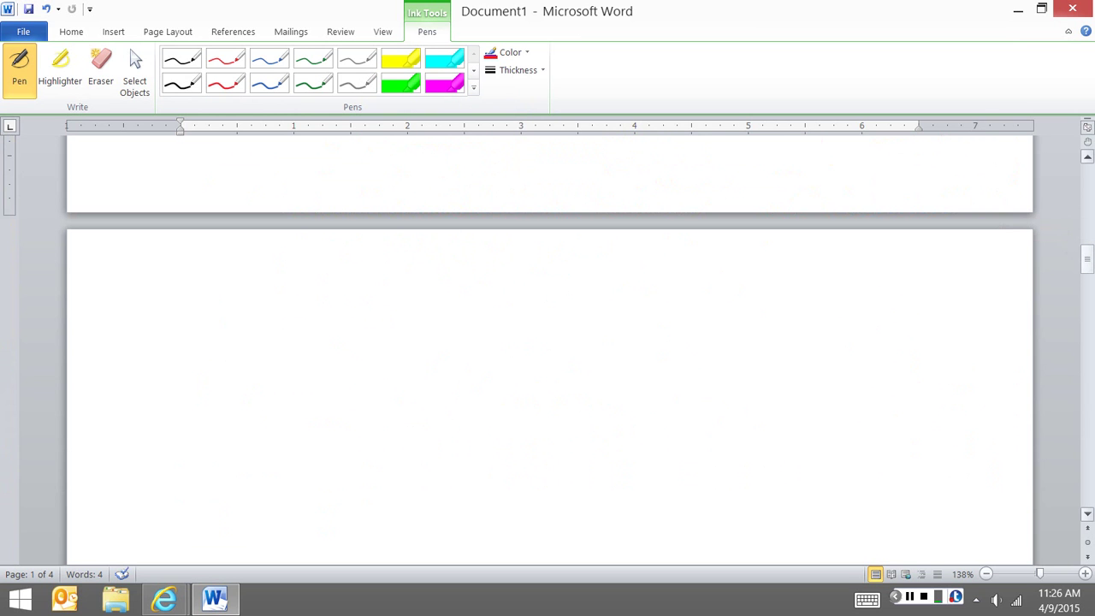
drag(231, 323, 265, 376)
drag(295, 321, 293, 325)
drag(332, 349, 374, 369)
drag(364, 306, 373, 370)
drag(169, 408, 430, 416)
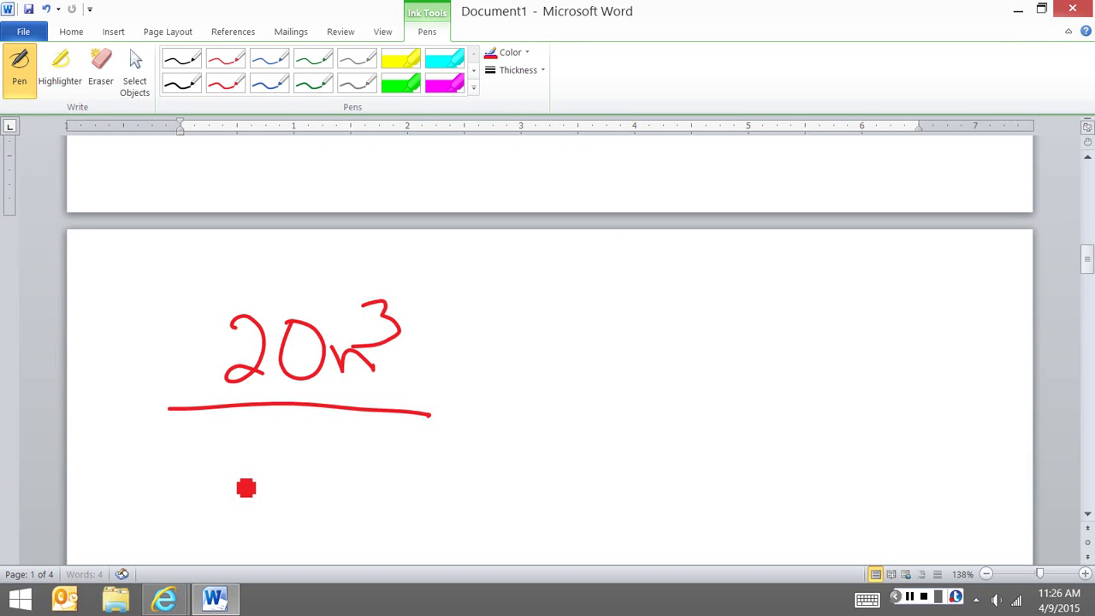
Handwrite the denominator 45m³n² in red ink under the fraction bar of 20n³.
drag(213, 430, 248, 455)
drag(233, 432, 234, 478)
drag(281, 423, 265, 481)
drag(306, 468, 355, 461)
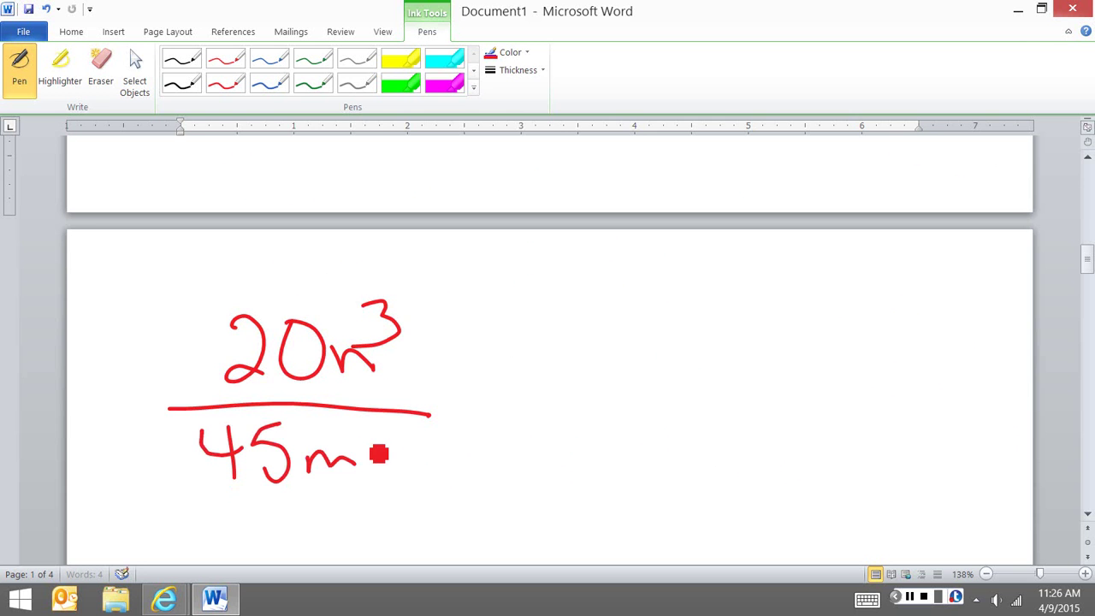
drag(336, 417, 359, 447)
drag(385, 469, 419, 466)
drag(434, 438, 469, 460)
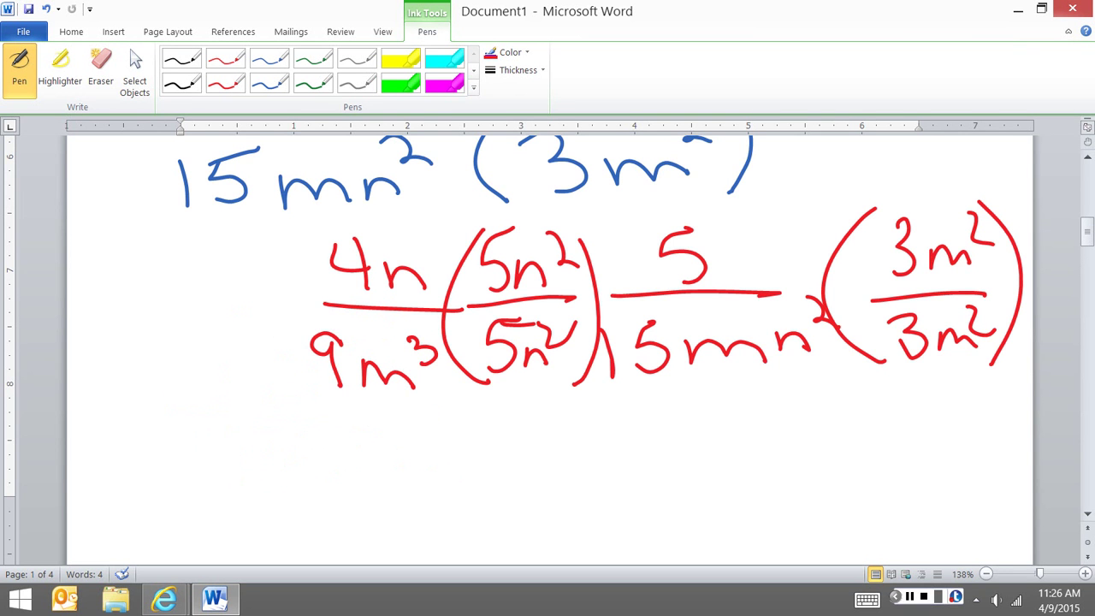
Underline the product 4n/9m³ (5n²/5n²) in red ink and look back at the original problem.
drag(360, 419, 561, 397)
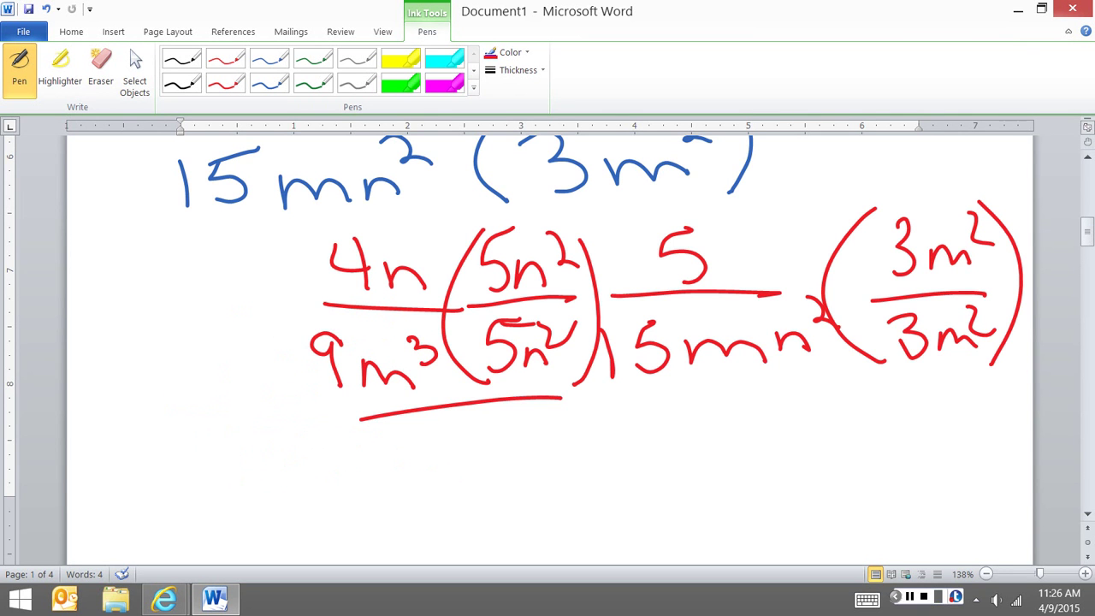
drag(1086, 231, 1087, 178)
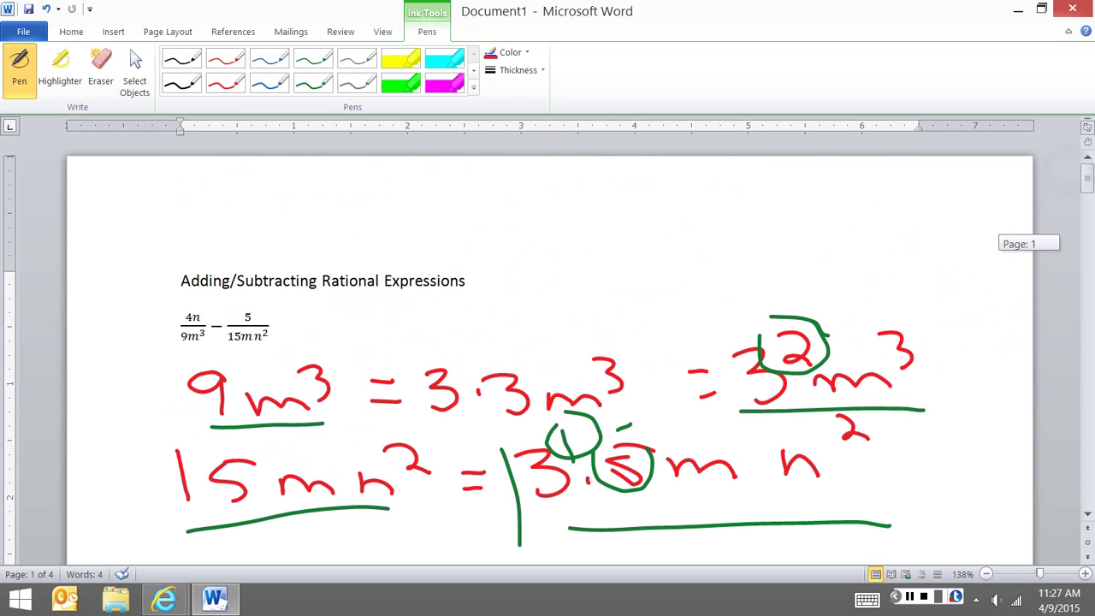
drag(1087, 177, 1087, 258)
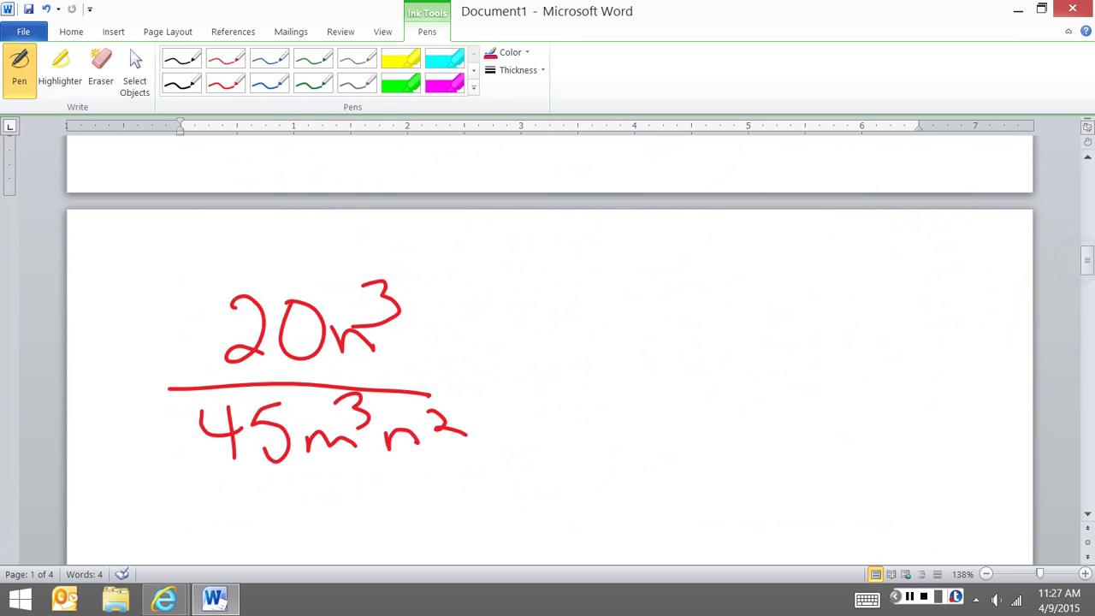
Handwrite a minus sign and the second fraction, 15m²/45m³n², in red ink after 20n³/45m³n².
drag(522, 382, 571, 379)
drag(664, 294, 674, 349)
drag(696, 304, 694, 344)
drag(697, 303, 734, 301)
drag(756, 315, 821, 344)
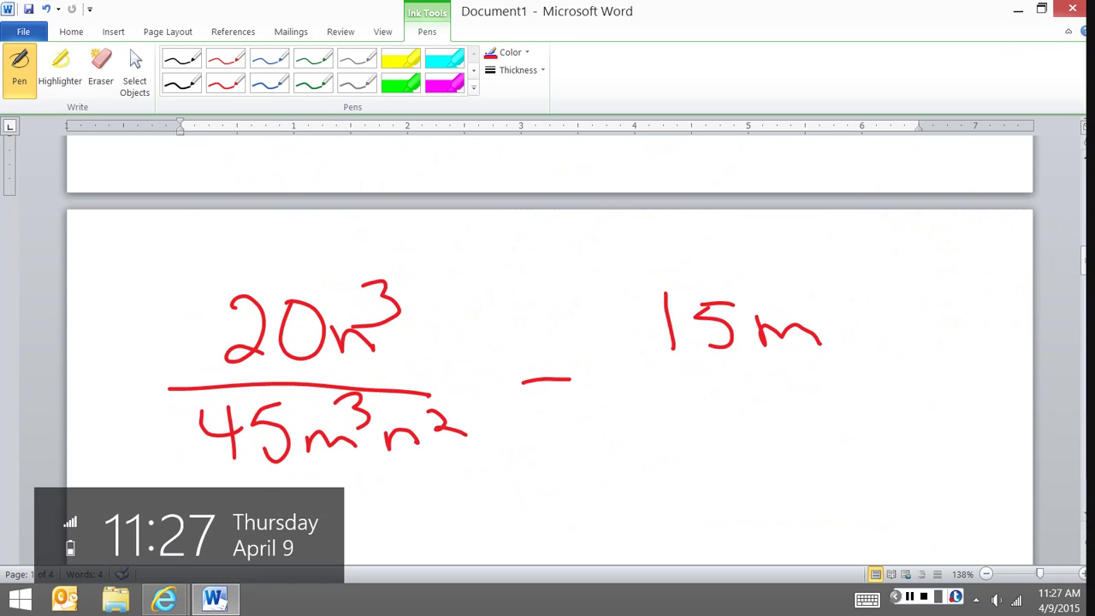
drag(1087, 257, 1088, 250)
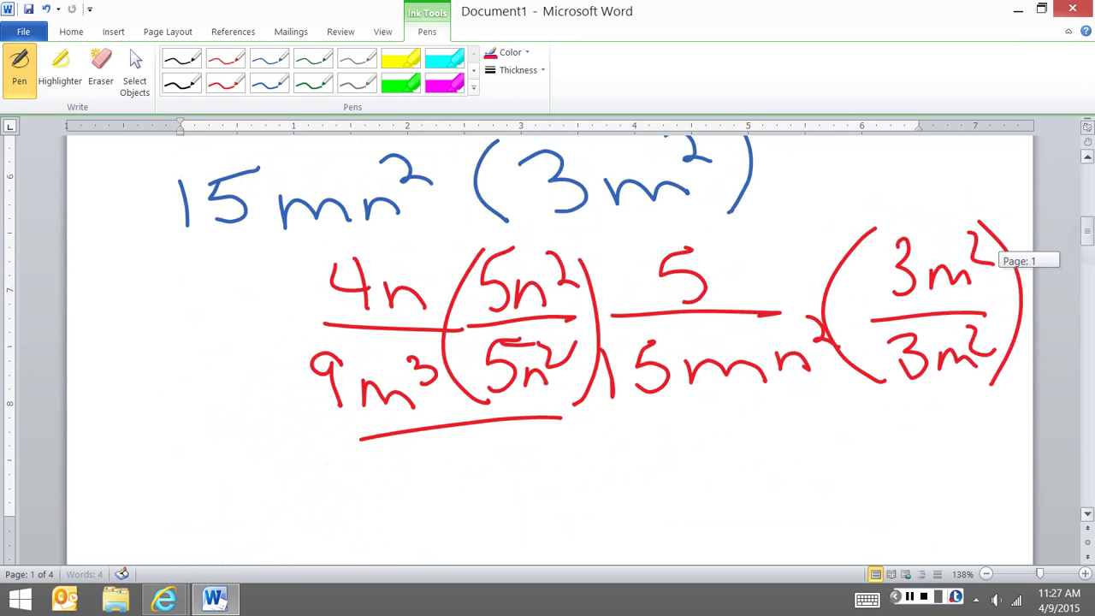
drag(1086, 231, 1087, 268)
drag(814, 168, 840, 197)
drag(646, 245, 875, 243)
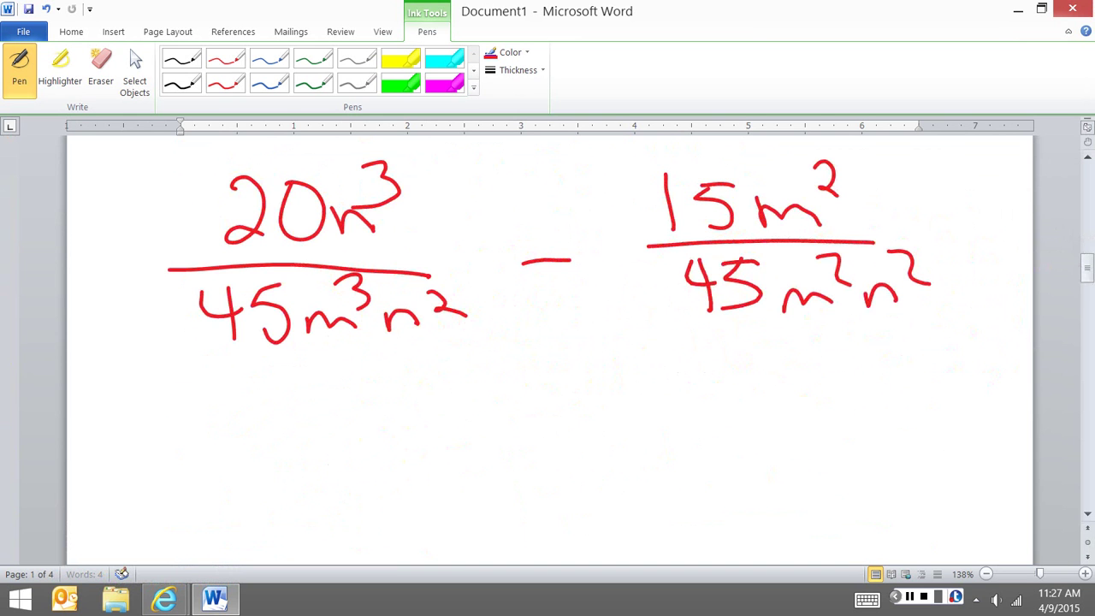
drag(841, 273, 839, 297)
Handwrite the combined numerator 20n³ − 15m² in red ink below the two fractions.
drag(444, 378, 498, 422)
drag(523, 371, 521, 369)
drag(562, 395, 568, 418)
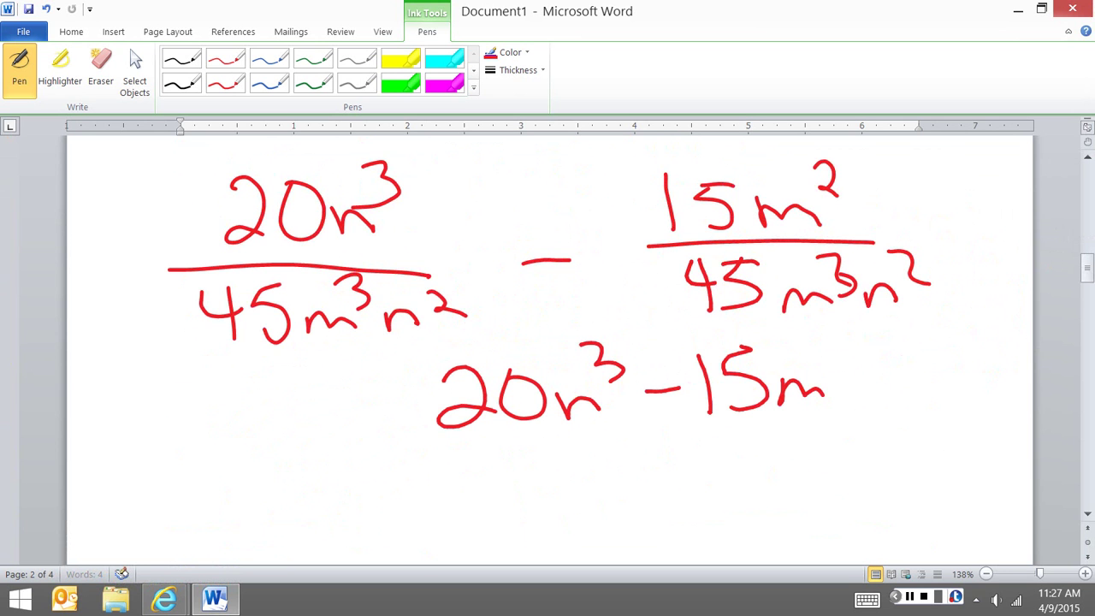
drag(832, 353, 869, 373)
Draw a red fraction bar under the combined numerator and handwrite the denominator 45m³n² below it.
drag(404, 438, 912, 433)
drag(508, 455, 501, 484)
drag(513, 454, 514, 515)
drag(565, 449, 535, 505)
drag(590, 500, 654, 500)
drag(655, 451, 661, 477)
drag(701, 502, 736, 498)
drag(752, 464, 775, 483)
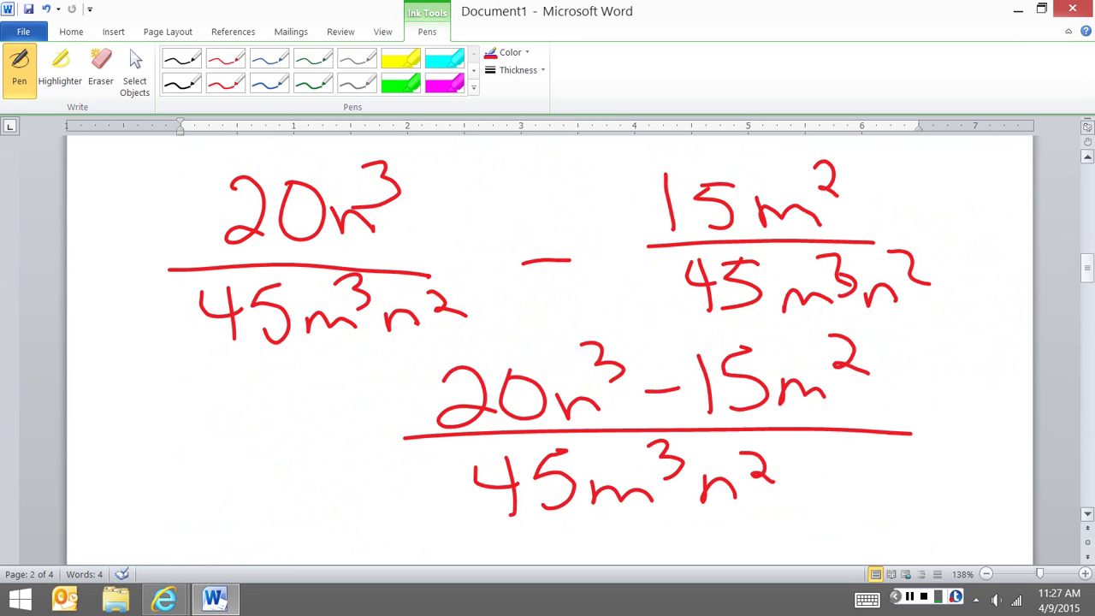
Enclose the combined numerator in parentheses and write the factor 5 in front of it in green ink.
click(314, 83)
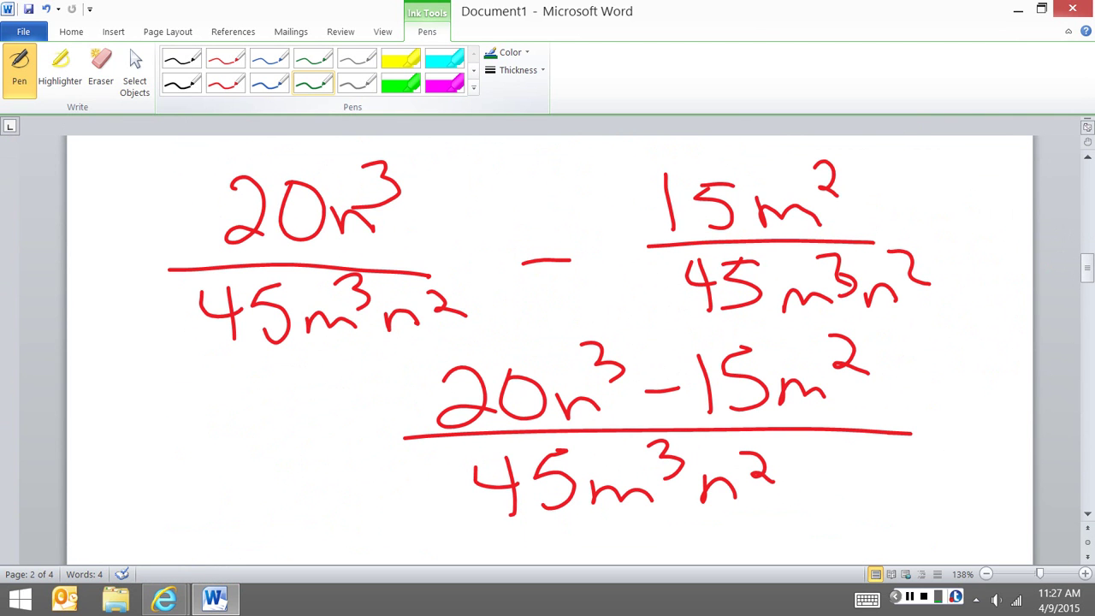
drag(475, 328, 485, 441)
drag(866, 320, 874, 432)
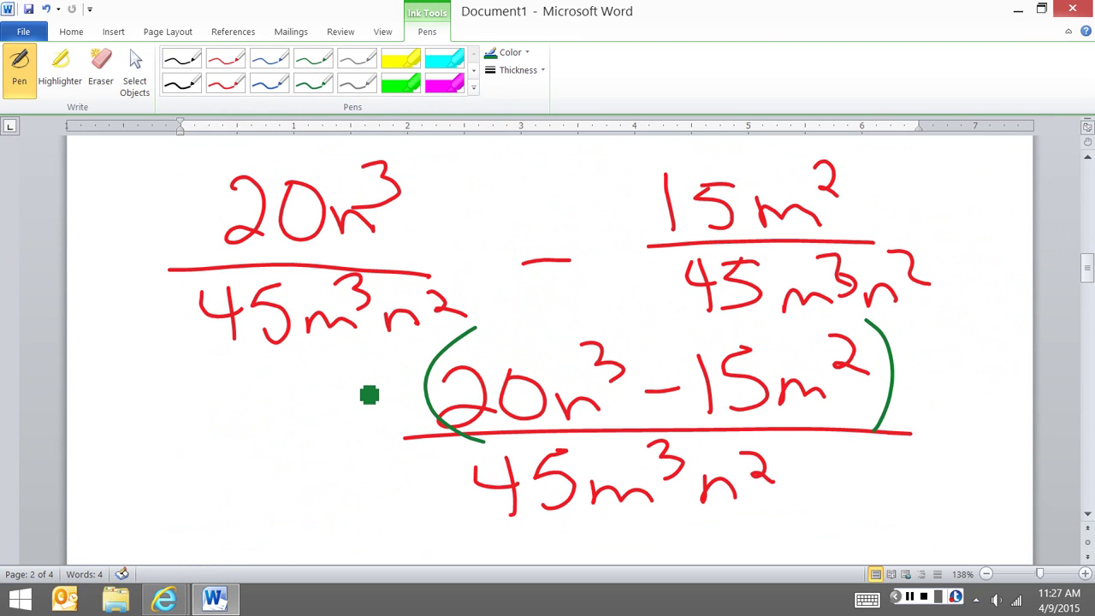
drag(370, 364, 379, 435)
drag(370, 364, 400, 360)
Strike out the 20 and 15 in the numerator in green ink, writing 4 and 3 above them.
drag(539, 344, 445, 453)
drag(500, 313, 536, 334)
drag(527, 306, 537, 376)
drag(759, 346, 691, 429)
mouse_move(697, 309)
mouse_down()
mouse_move(734, 346)
mouse_move(717, 356)
mouse_up()
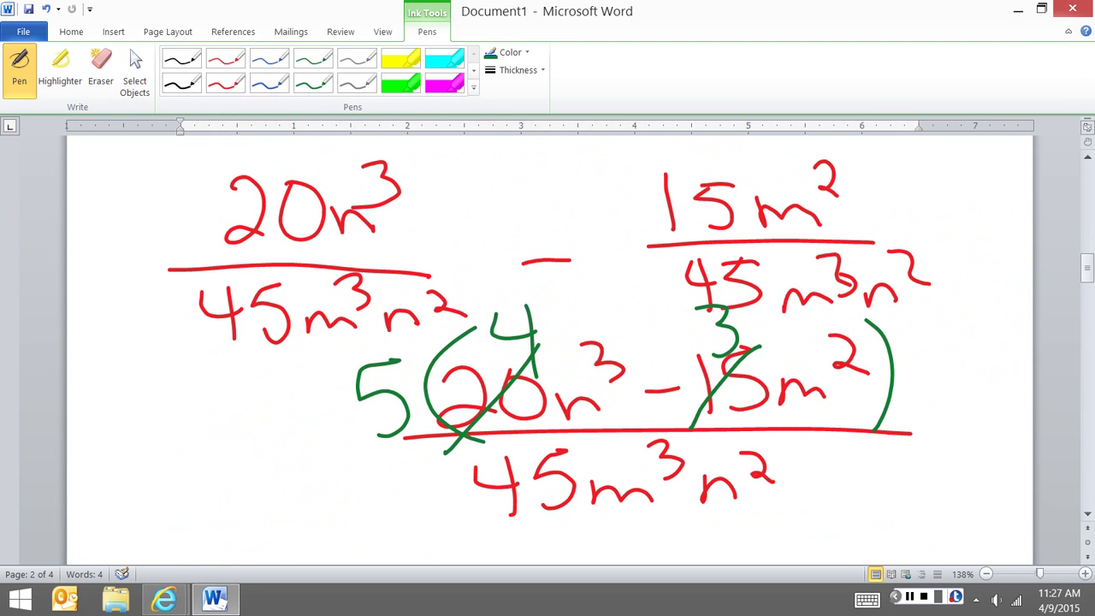
Factor 5 out of the parenthesized denominator in green ink, replacing 45 with 9, and cancel the two 5s with one stroke.
drag(432, 471, 401, 515)
drag(475, 447, 541, 556)
drag(567, 443, 507, 539)
drag(603, 522, 608, 561)
drag(787, 436, 740, 546)
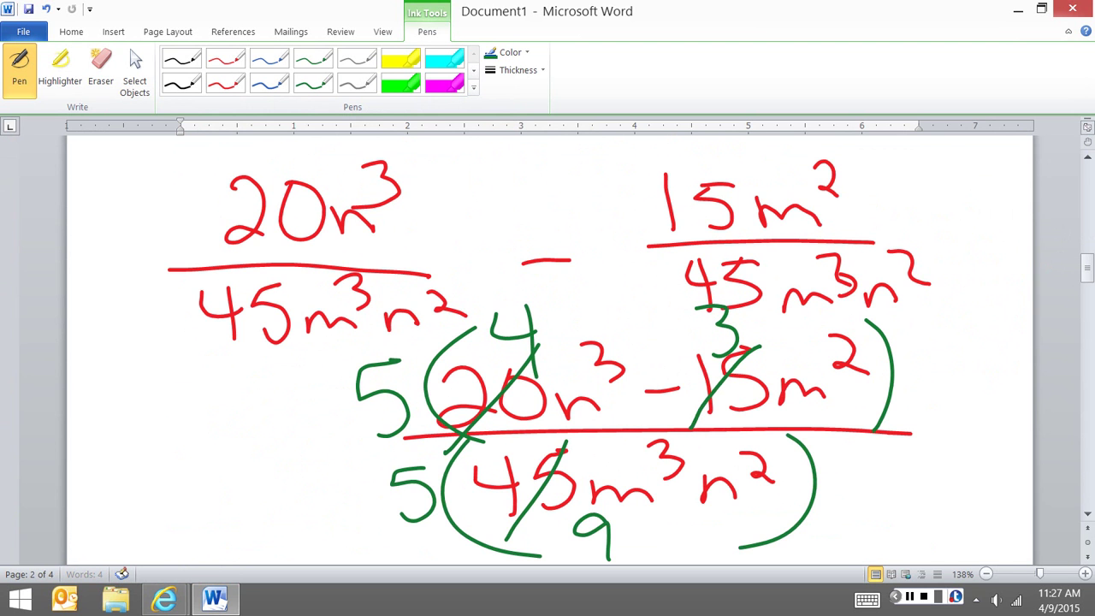
scroll(547, 342, down, 1)
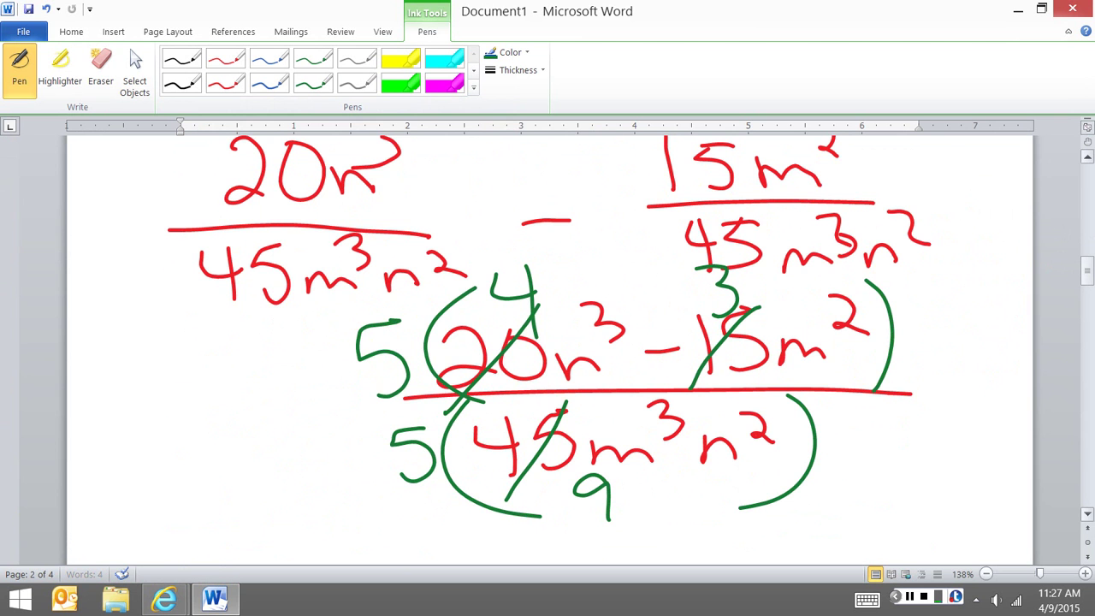
drag(360, 340, 426, 494)
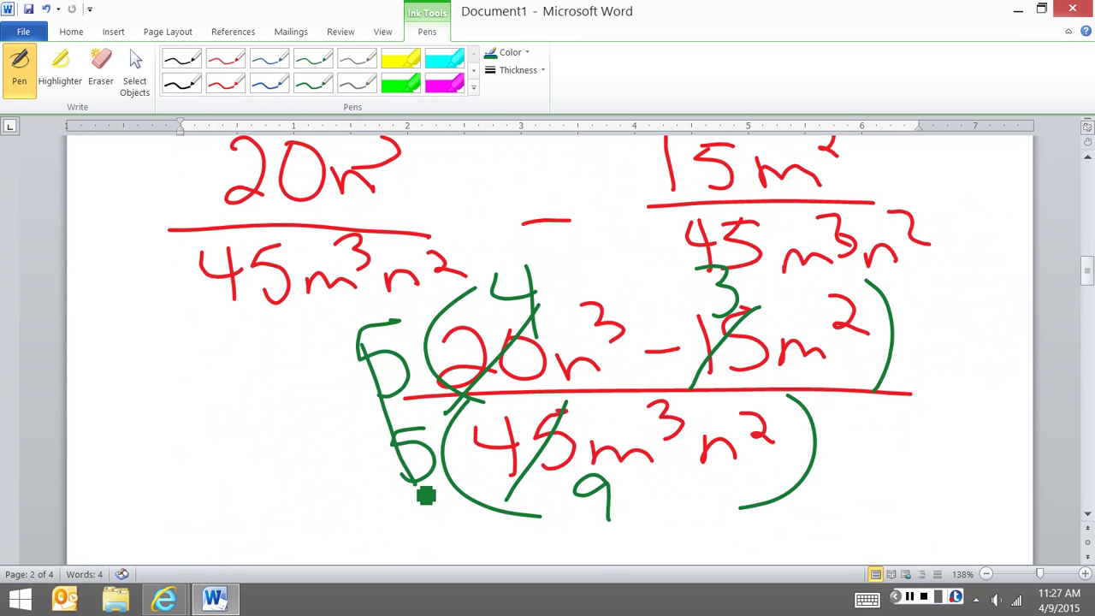
Handwrite the simplified numerator 4n³ − 3m² in green ink below the factored fraction.
scroll(426, 495, down, 4)
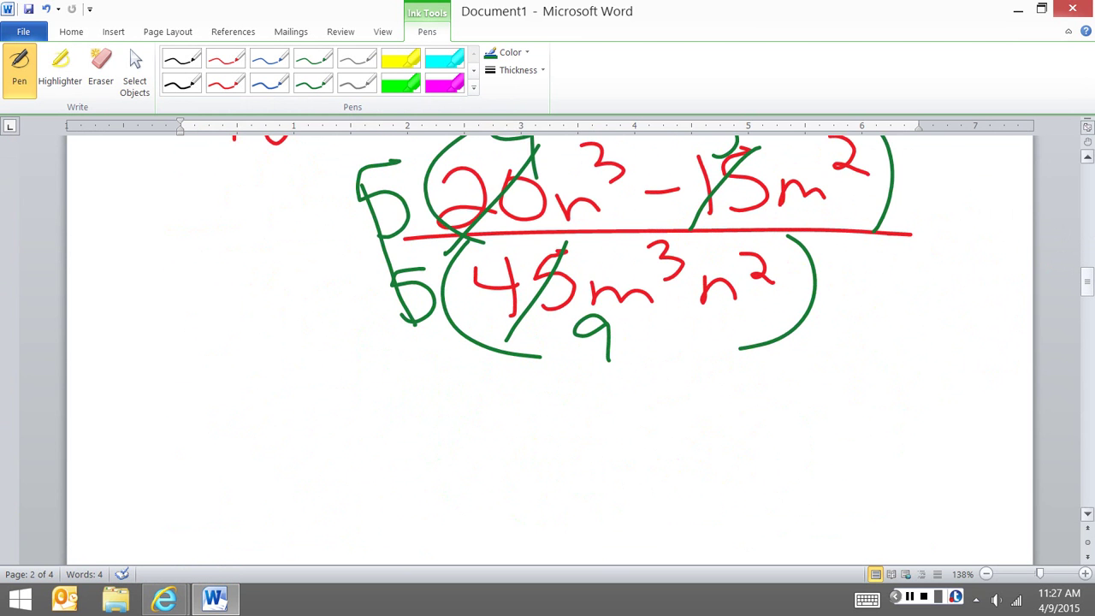
drag(349, 383, 395, 418)
drag(376, 380, 400, 464)
drag(419, 462, 469, 449)
drag(445, 376, 457, 416)
drag(527, 430, 575, 423)
mouse_move(590, 394)
mouse_down()
mouse_move(622, 403)
mouse_move(602, 445)
mouse_up()
drag(651, 417, 723, 430)
drag(718, 374, 759, 401)
Complete the simplified fraction with the denominator 9m³n² in green ink, and mark the work with a circle around the answer and a check mark.
drag(359, 483, 757, 457)
drag(479, 496, 491, 538)
drag(517, 513, 530, 515)
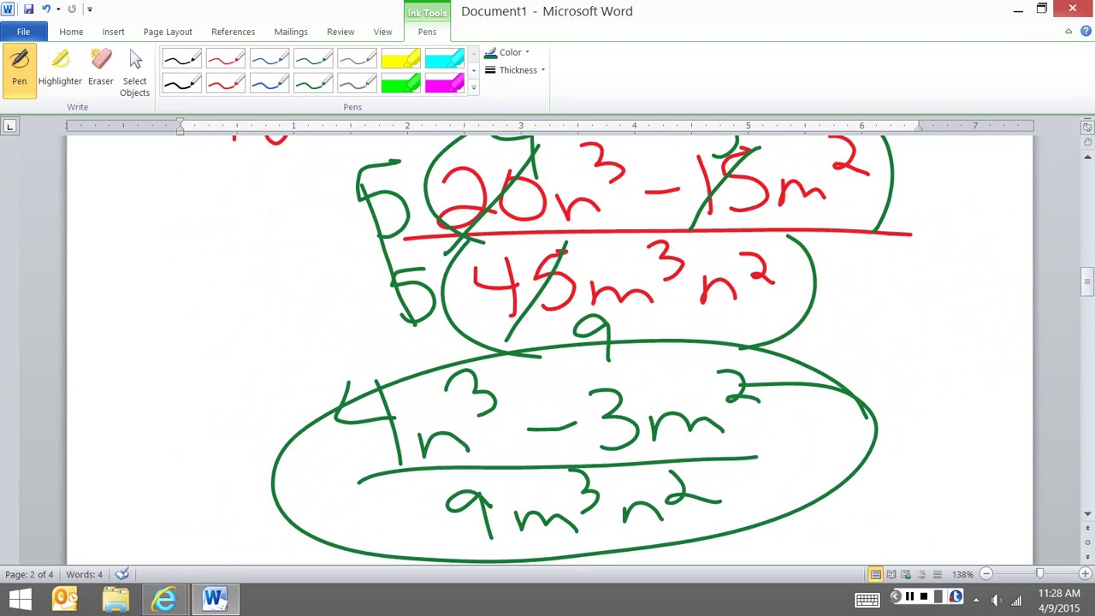
drag(922, 210, 1014, 192)
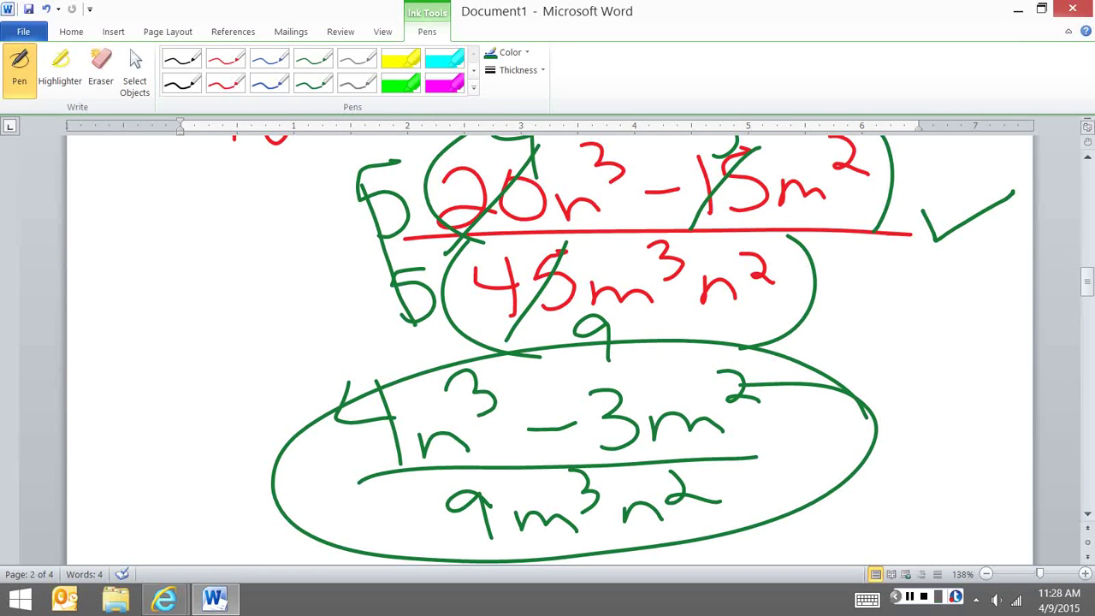